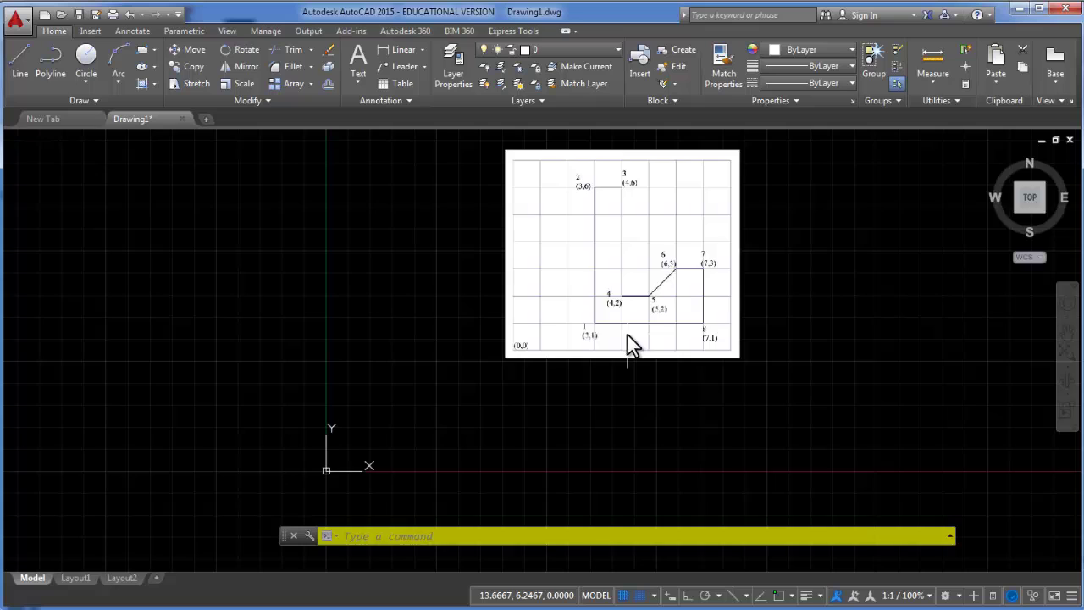
# Start a line at absolute point (3,1), panning the view toward the reference sketch
pyautogui.scroll(2, 626, 339)
pyautogui.scroll(2, 624, 356)
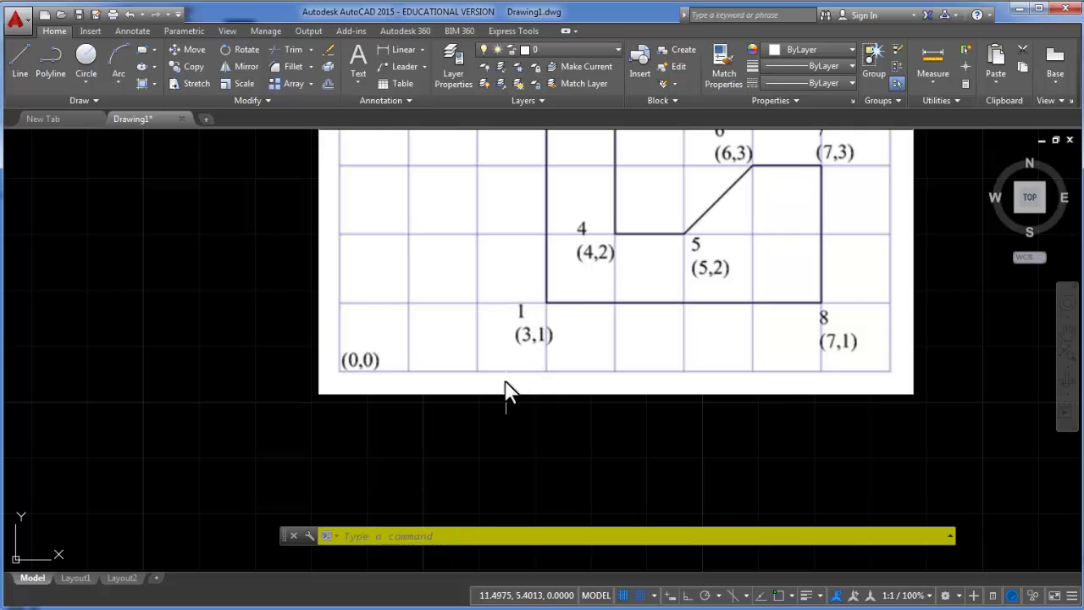
pyautogui.scroll(-2, 499, 398)
pyautogui.scroll(-2, 483, 413)
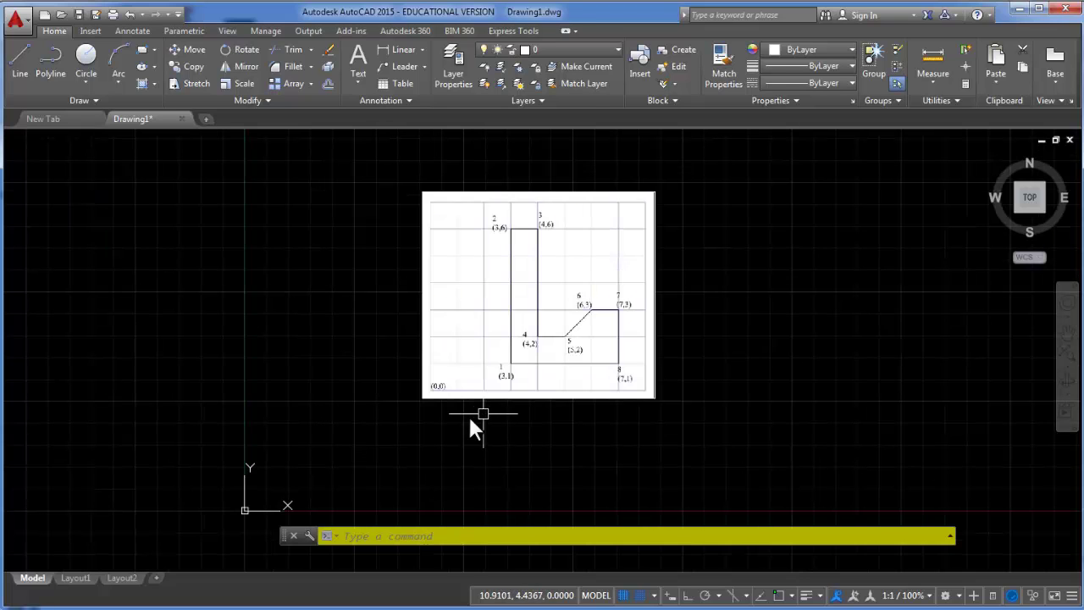
pyautogui.click(20, 66)
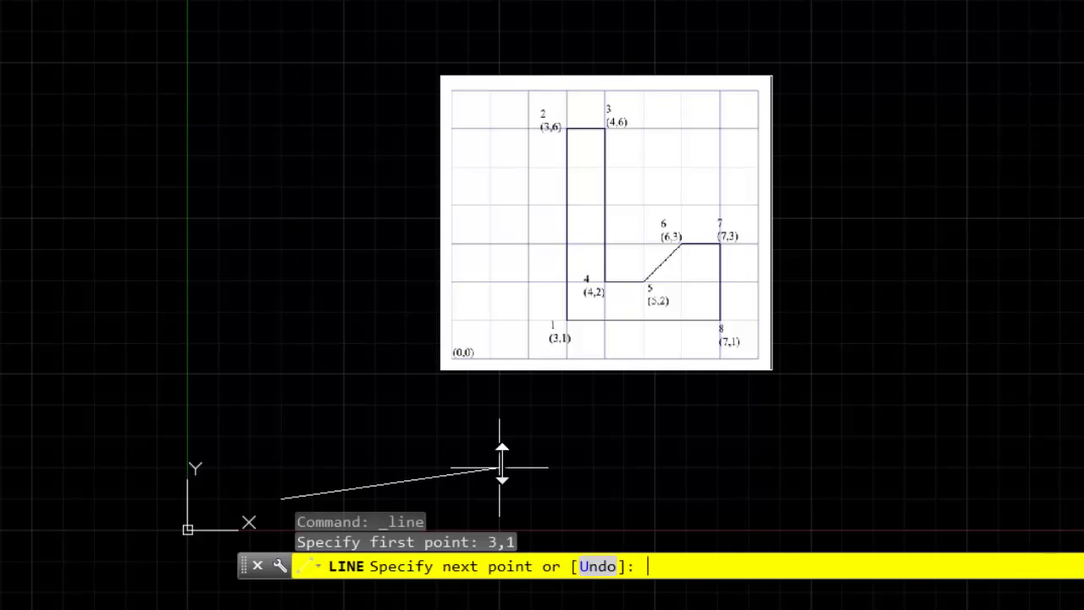
pyautogui.scroll(5, 249, 546)
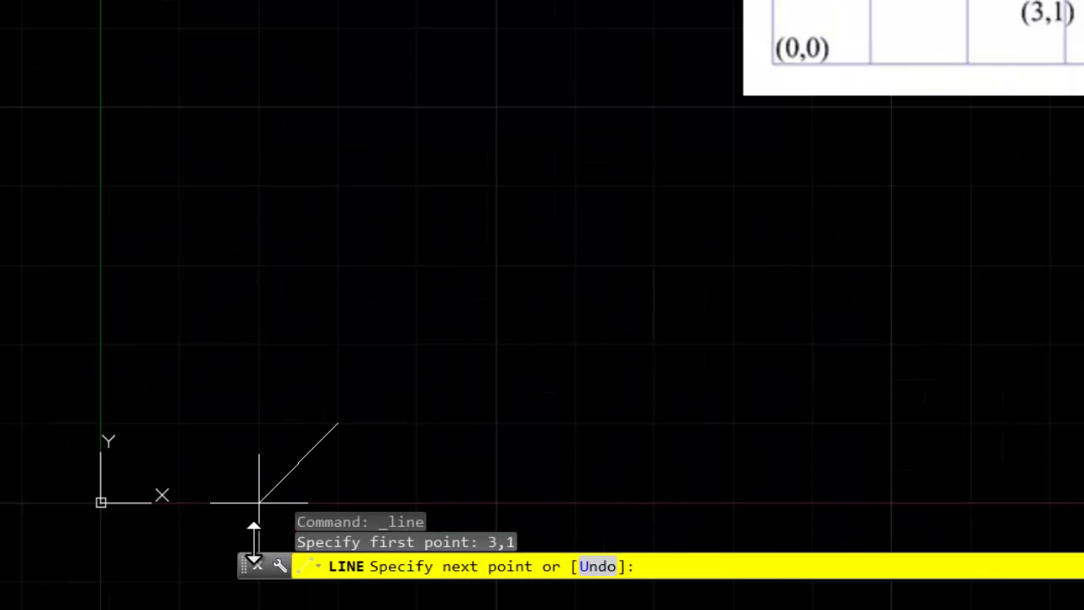
pyautogui.scroll(-3, 413, 428)
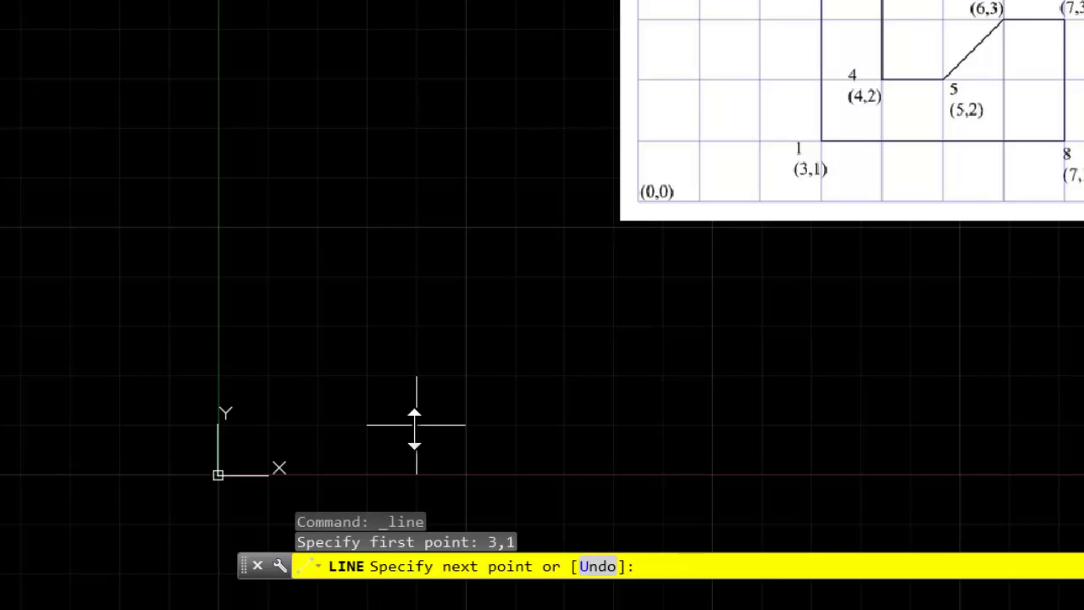
pyautogui.moveTo(581, 286)
pyautogui.mouseDown(button='middle')
pyautogui.moveTo(574, 370)
pyautogui.moveTo(539, 463)
pyautogui.mouseUp(button='middle')
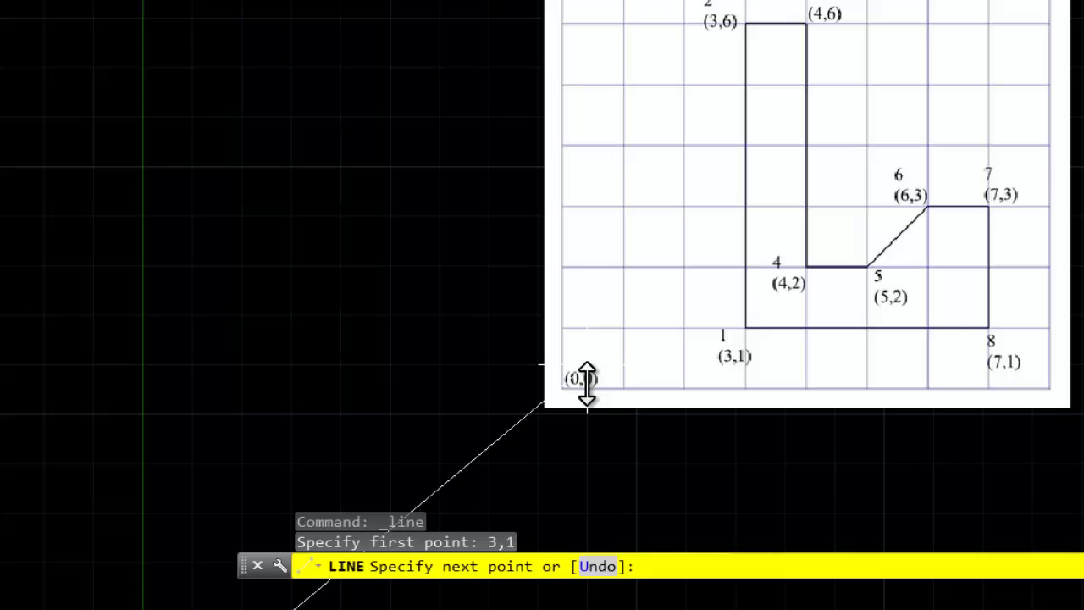
pyautogui.scroll(-4, 588, 385)
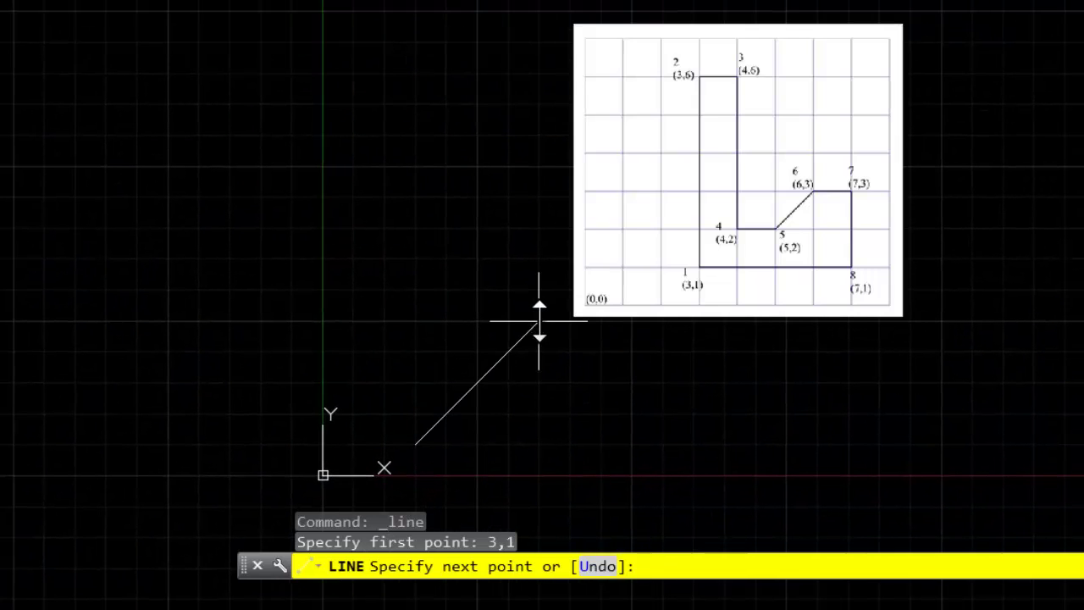
# Draw the left side to (3,6) and the top edge to (4,6)
pyautogui.write('3,6')
pyautogui.press('Return')
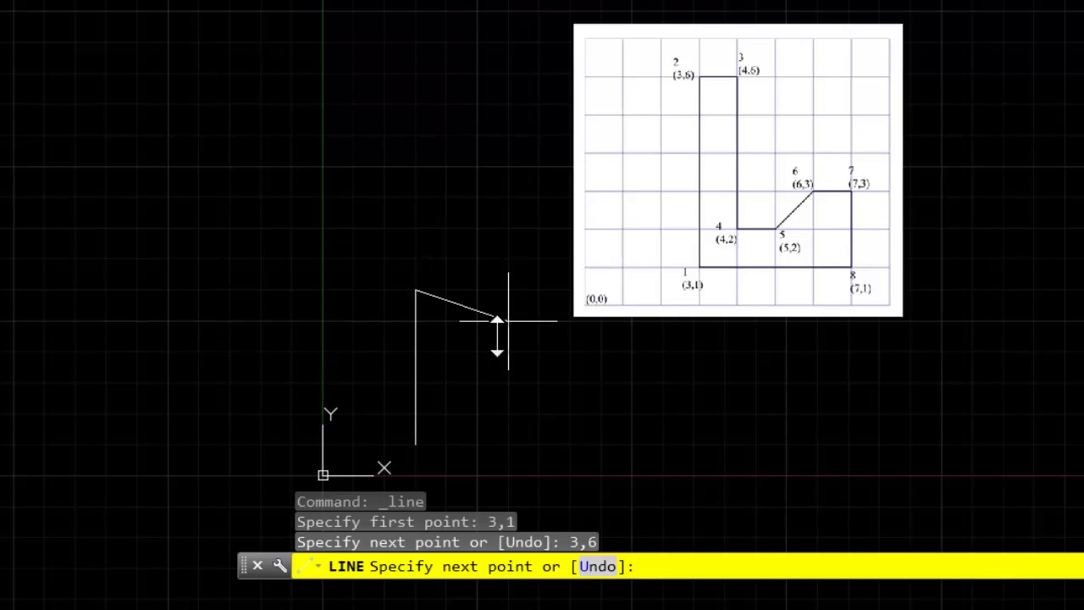
pyautogui.write('4,6')
pyautogui.press('Return')
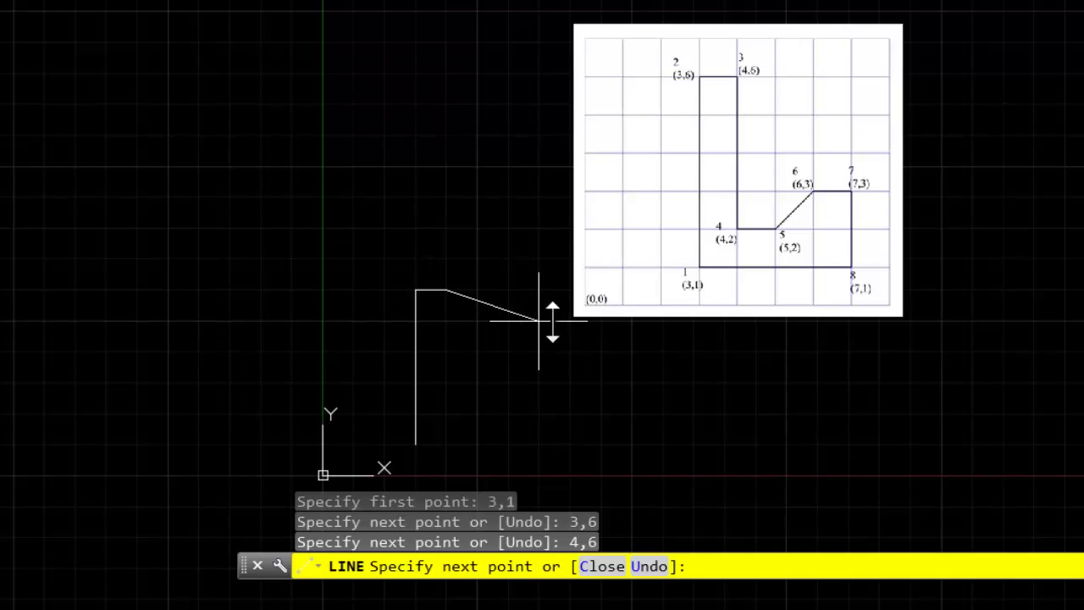
pyautogui.scroll(2, 542, 358)
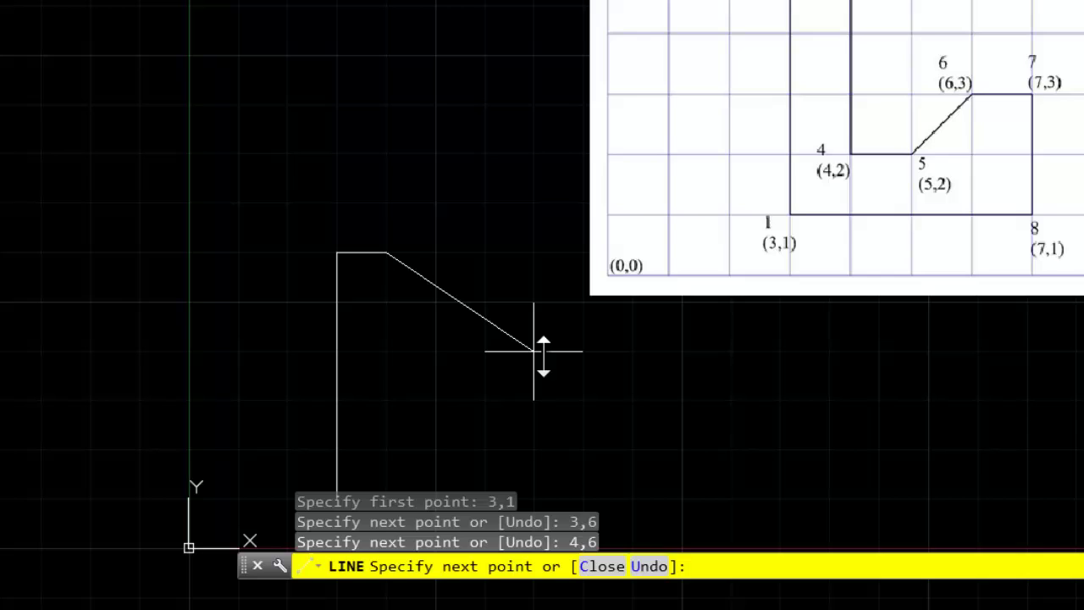
pyautogui.moveTo(542, 350); pyautogui.dragTo(547, 300, button='middle')
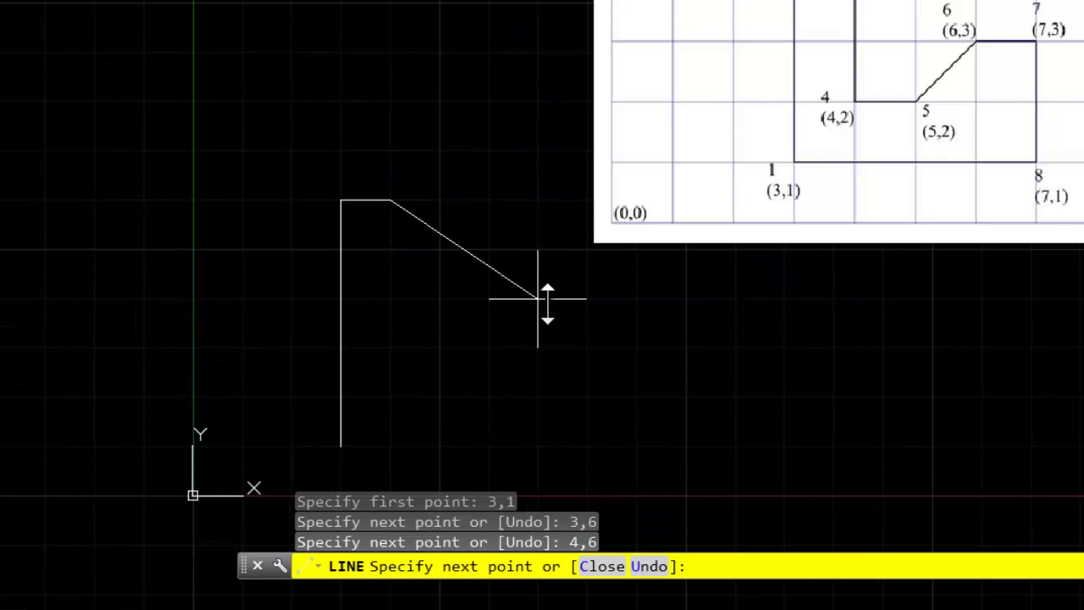
# Continue the outline through (4,2), (5,2) and the angled notch edge to (6,3)
pyautogui.write('4,2')
pyautogui.press('Return')
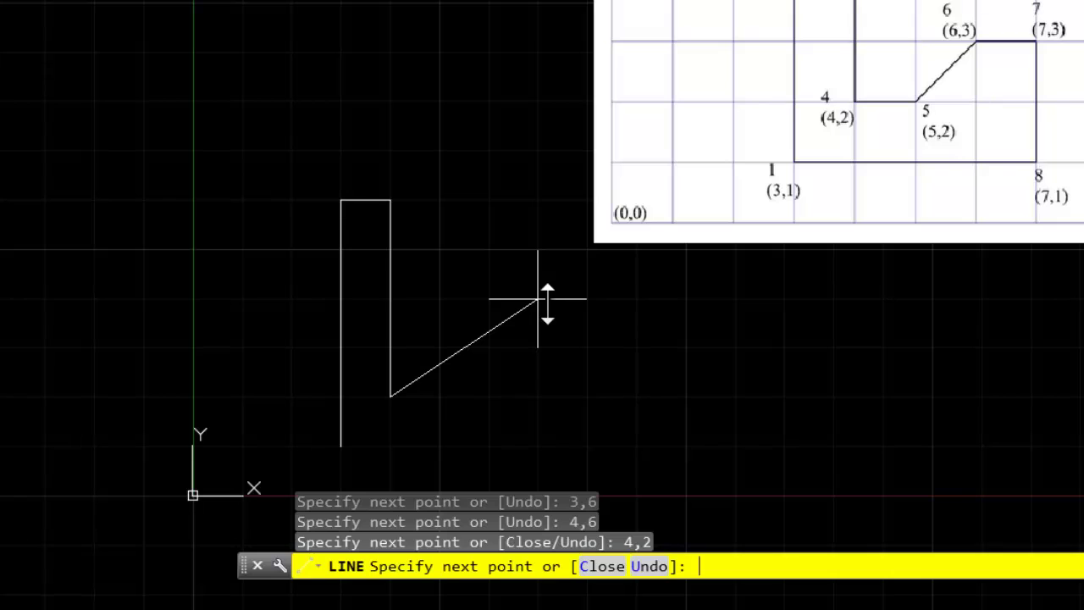
pyautogui.write('5,2')
pyautogui.press('Return')
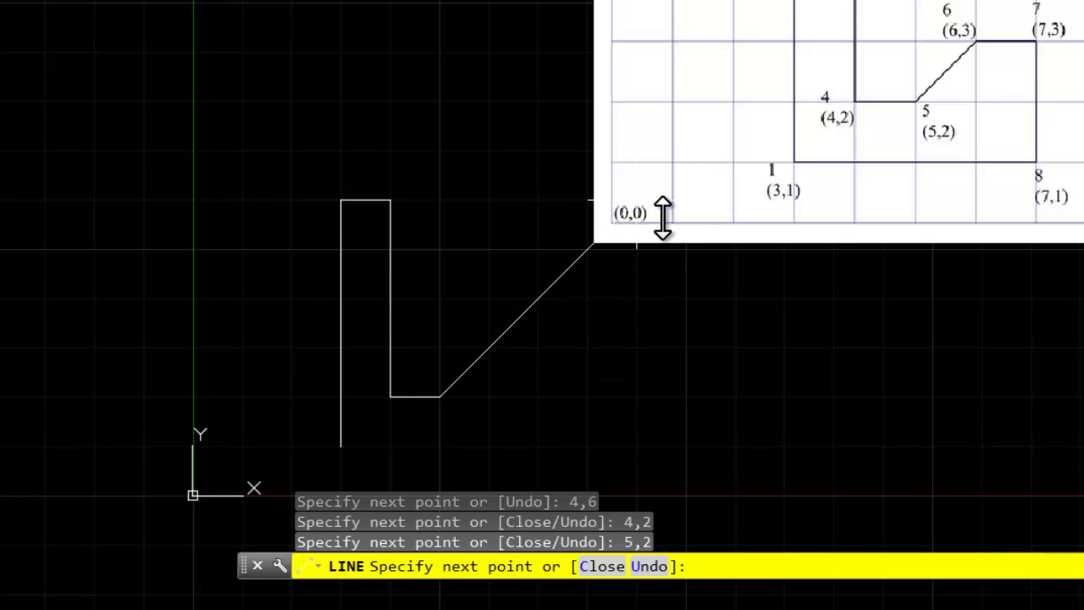
pyautogui.write('6,3')
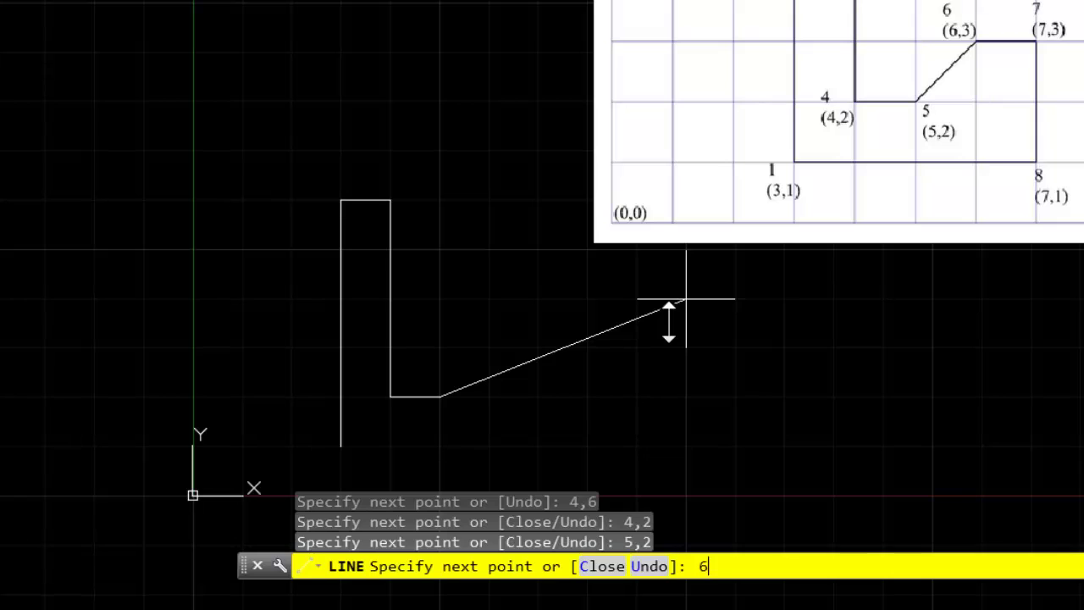
pyautogui.press('Return')
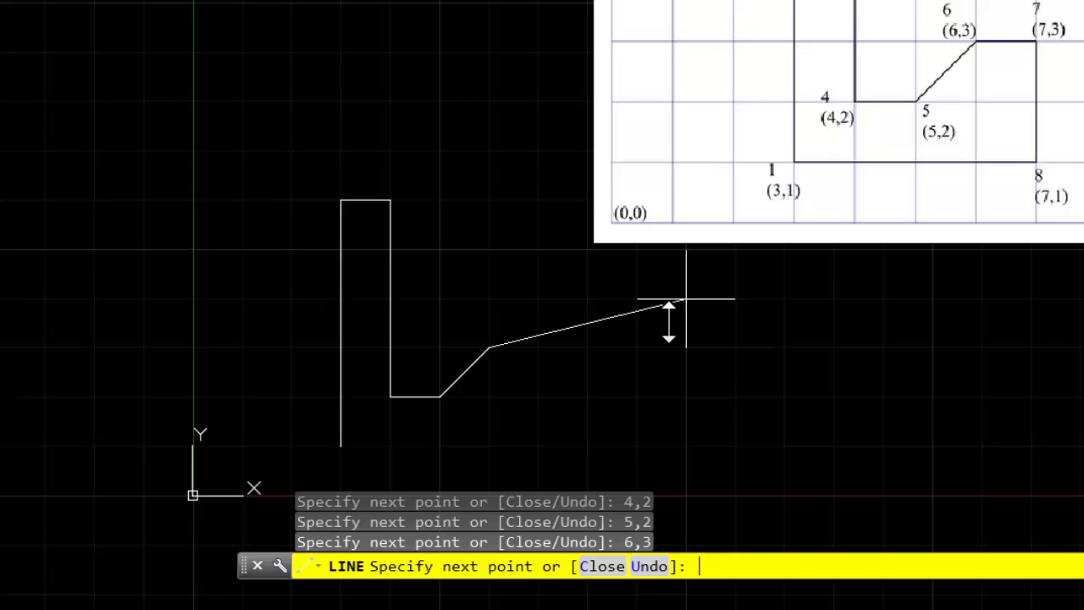
# Draw through (7,3) and (7,1), close back to (3,1), and end the line
pyautogui.write('7,3')
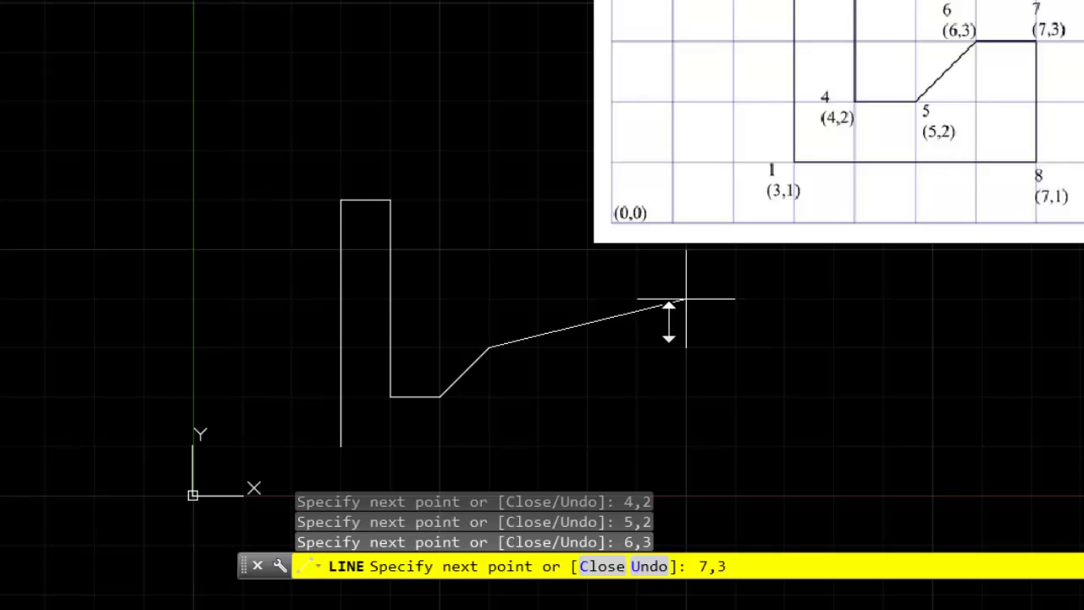
pyautogui.press('Return')
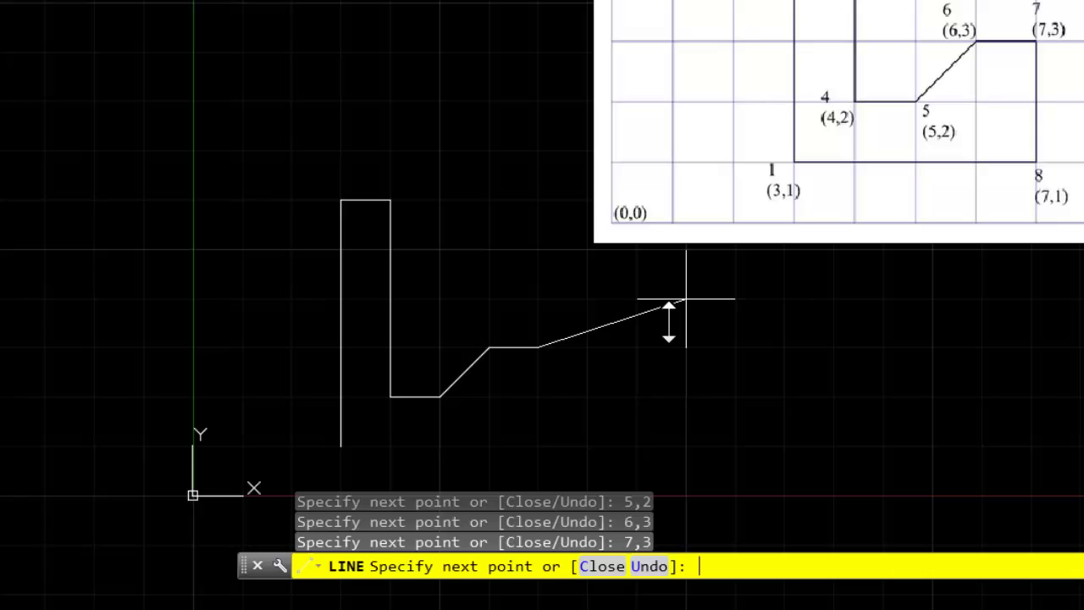
pyautogui.write('7,1')
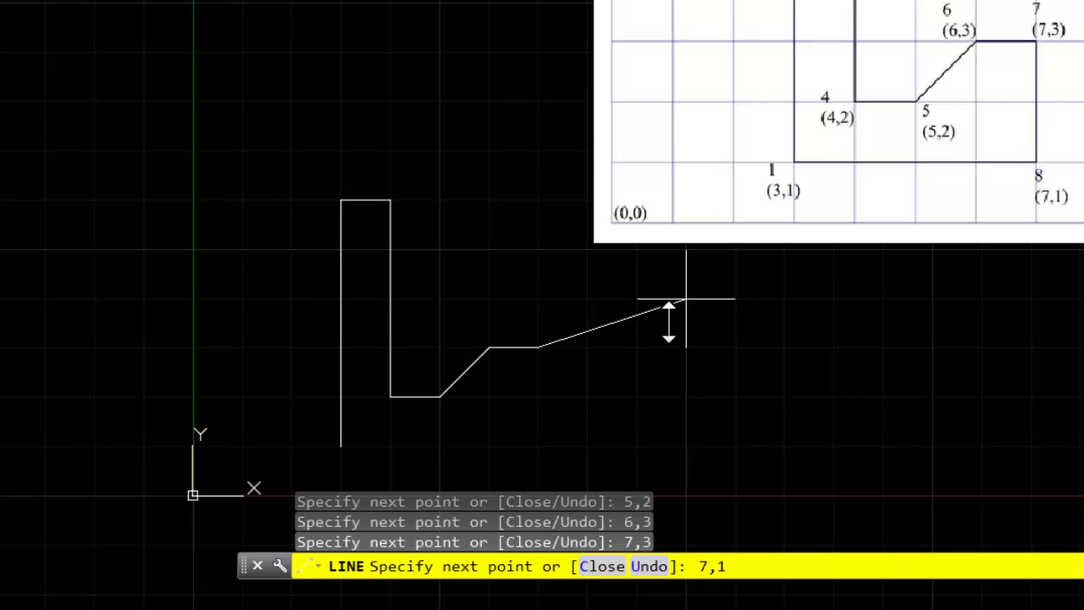
pyautogui.press('Return')
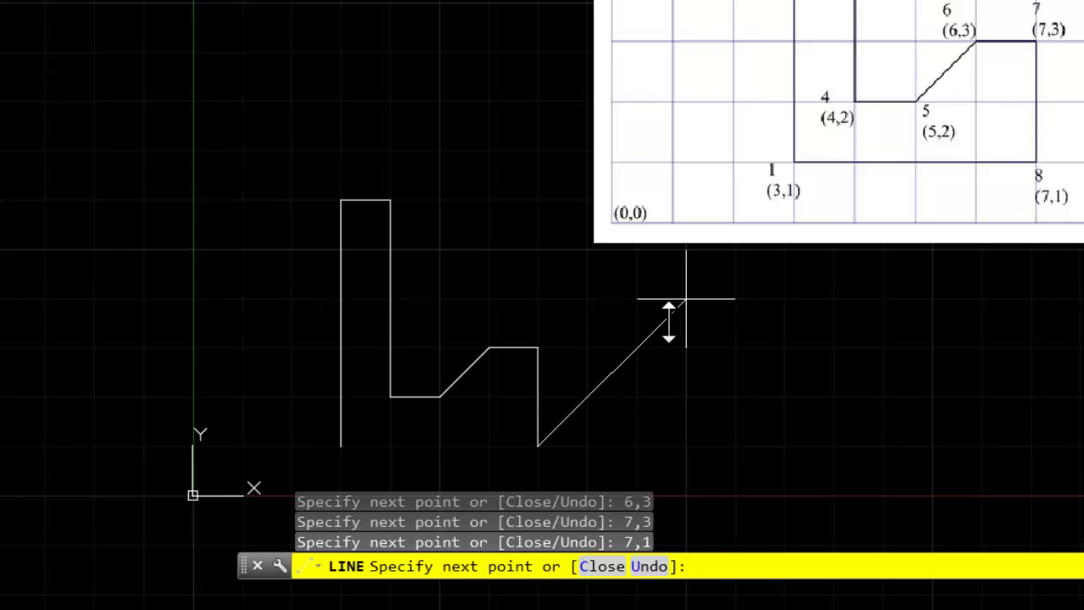
pyautogui.write('3,1')
pyautogui.press('Return')
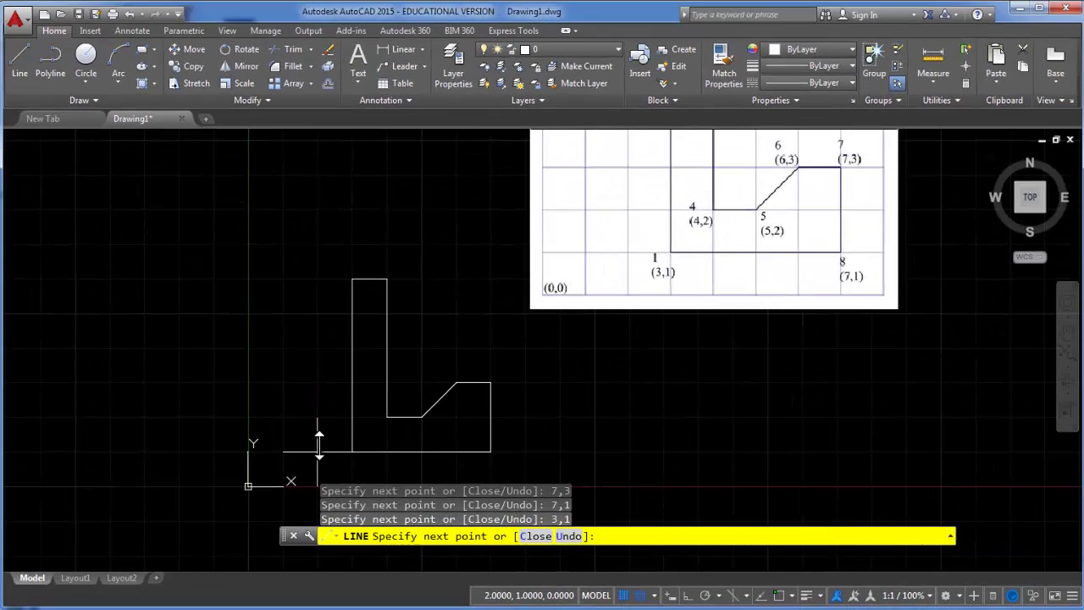
pyautogui.press('Escape')
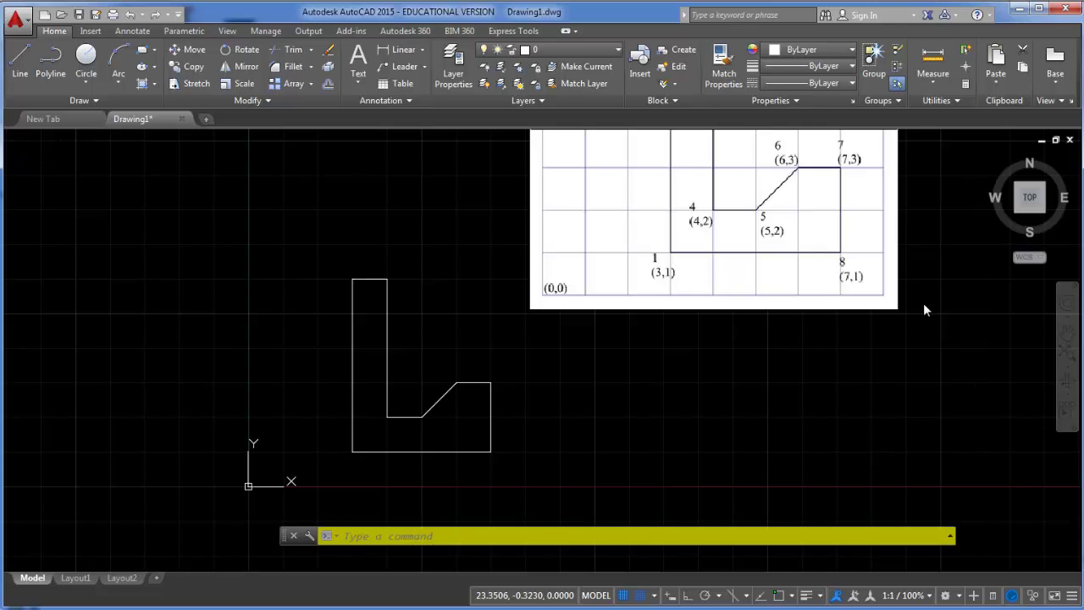
# Start a new line with Snap and Grid off, picking its first point right of the sketch
pyautogui.moveTo(920, 331)
pyautogui.mouseDown(button='middle')
pyautogui.moveTo(808, 424)
pyautogui.moveTo(733, 516)
pyautogui.moveTo(719, 501)
pyautogui.mouseUp(button='middle')
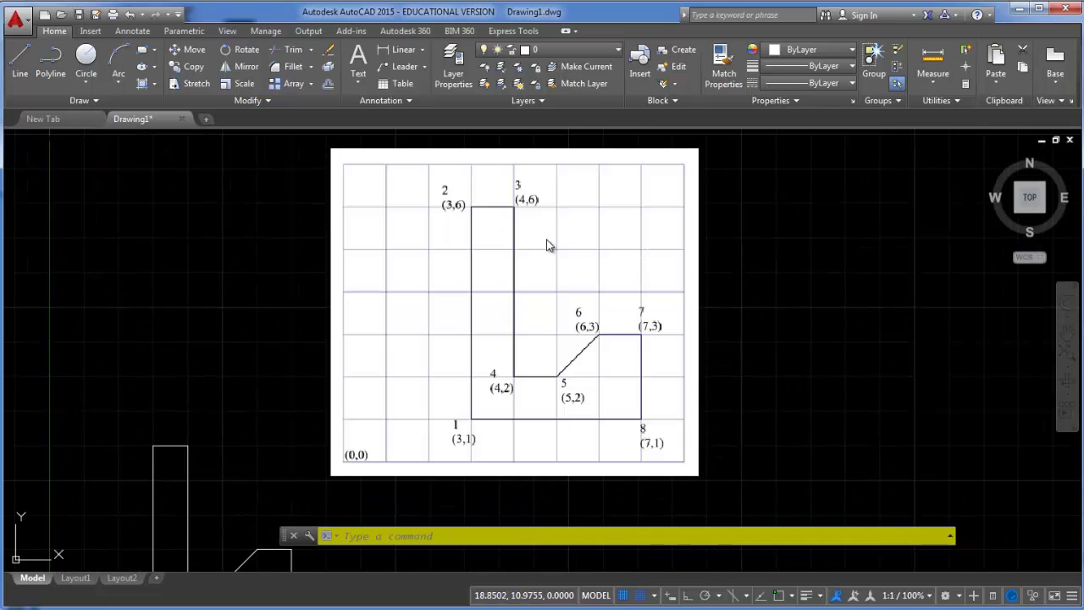
pyautogui.click(19, 60)
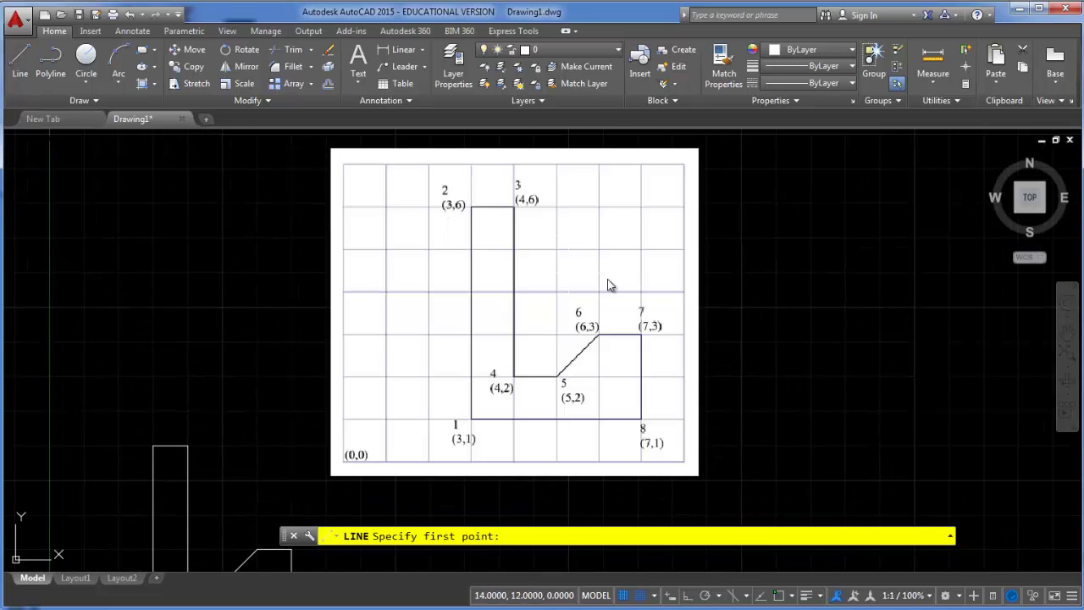
pyautogui.click(637, 598)
pyautogui.click(624, 596)
pyautogui.click(794, 435)
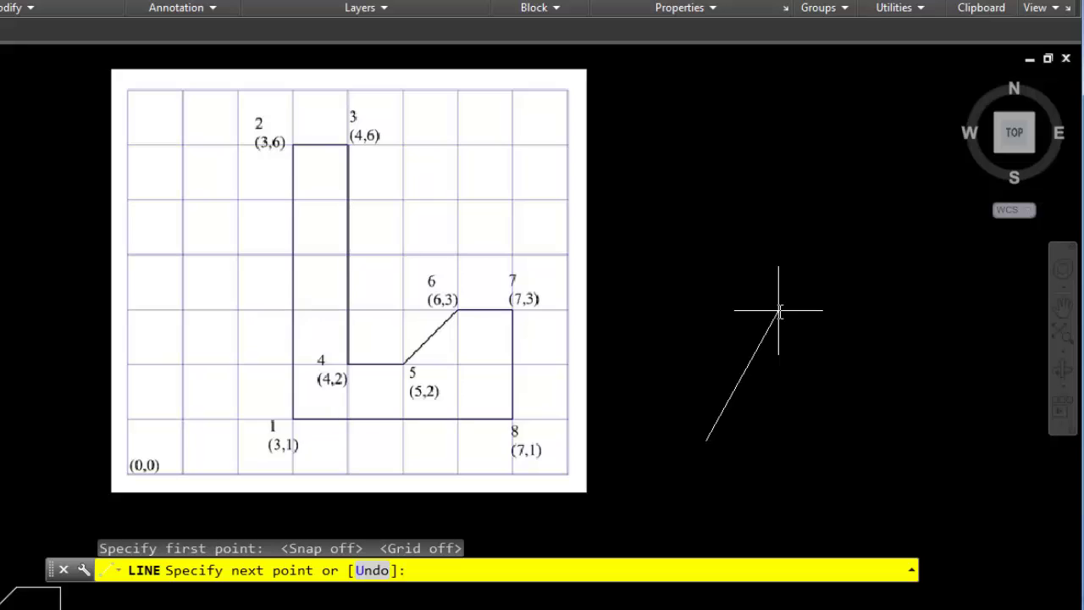
# Draw the left side @0,5, top edge @1,0 and inner side @0,-4 relatively
pyautogui.write('@')
pyautogui.write('0,5')
pyautogui.press('Return')
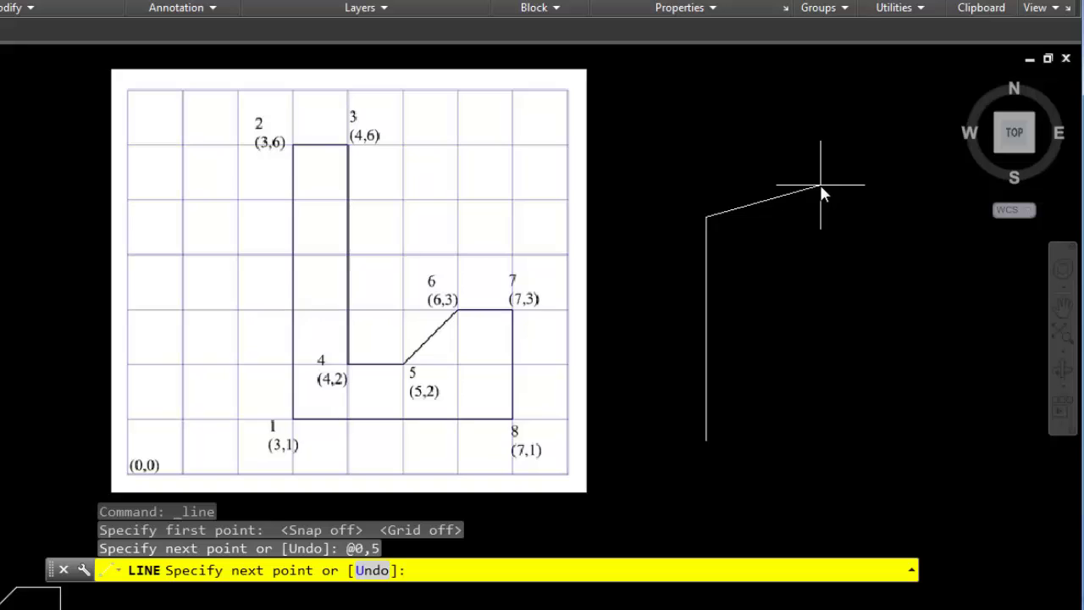
pyautogui.write('@1,0')
pyautogui.press('Return')
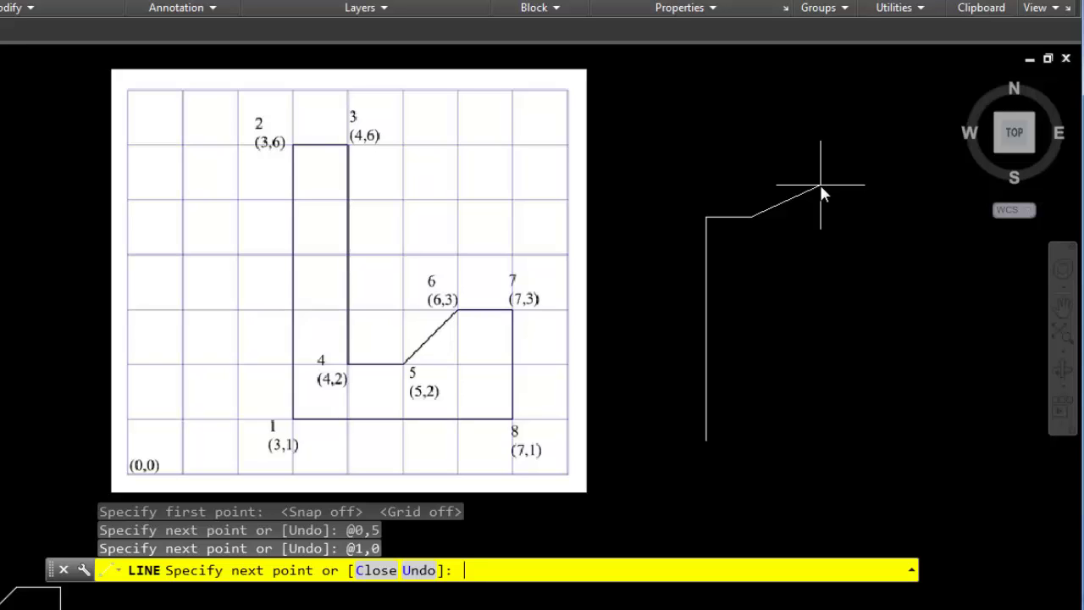
pyautogui.write('@0,-4')
pyautogui.press('Return')
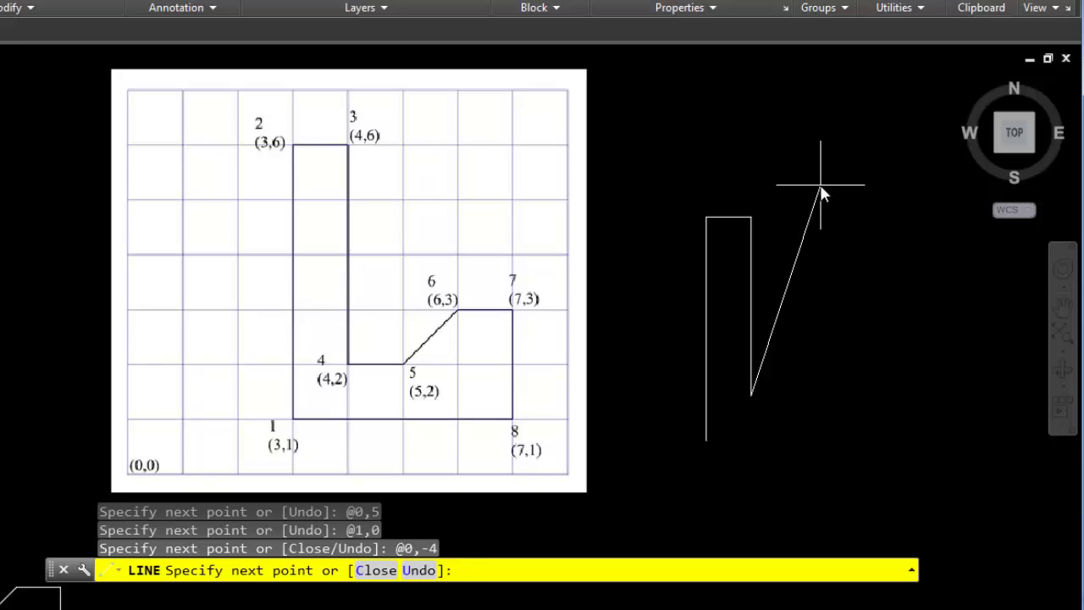
# Add @1,0, the @1,1 notch, @1,0, @0,-2 and the @-4,0 bottom edge, then end LINE
pyautogui.write('@1,0')
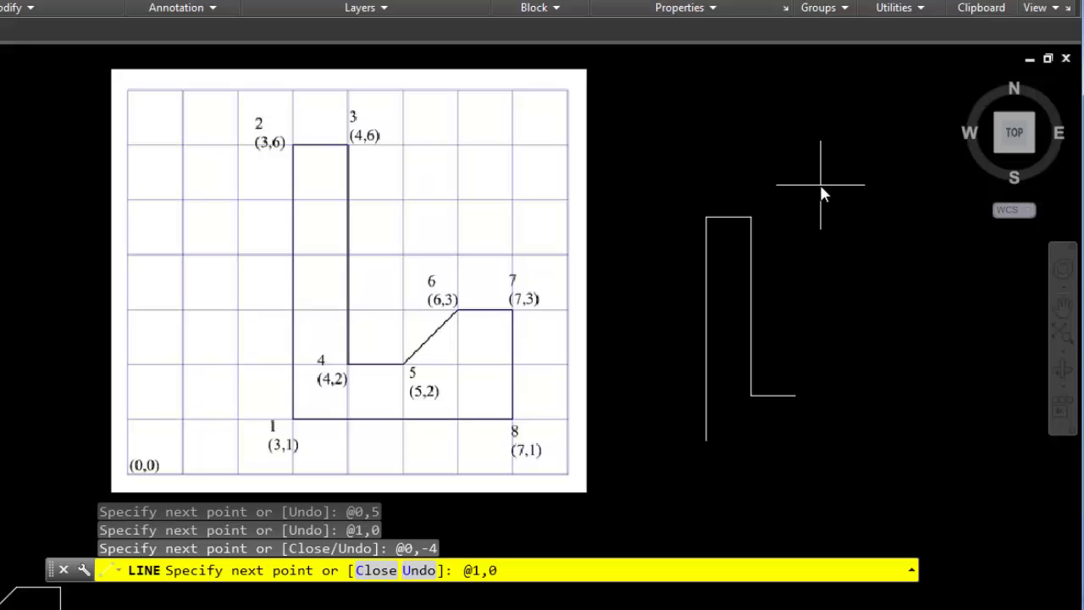
pyautogui.press('Return')
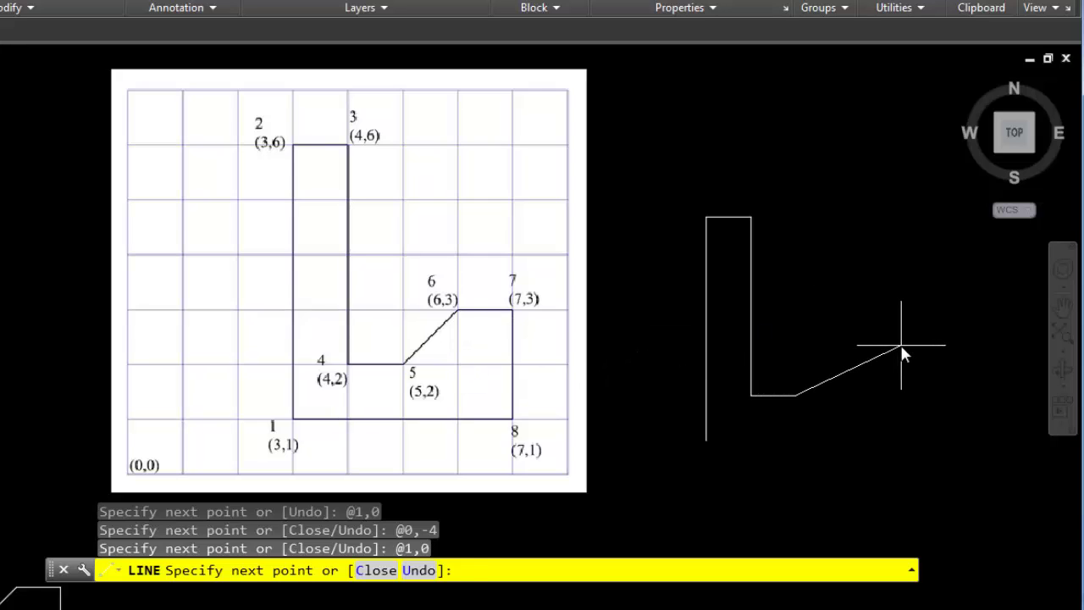
pyautogui.write('@1,1')
pyautogui.press('Return')
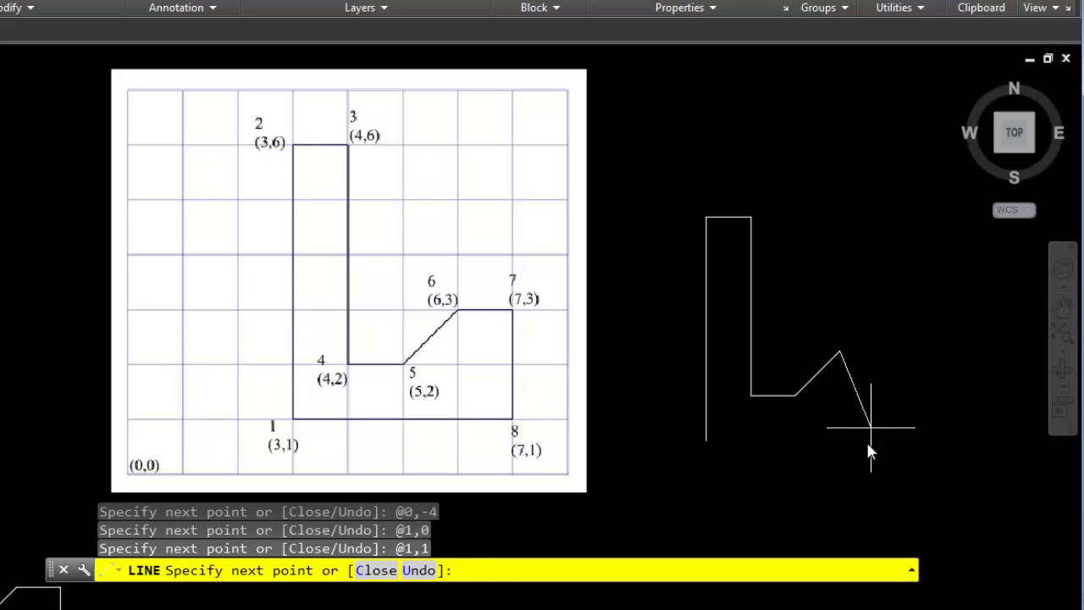
pyautogui.write('@1,0')
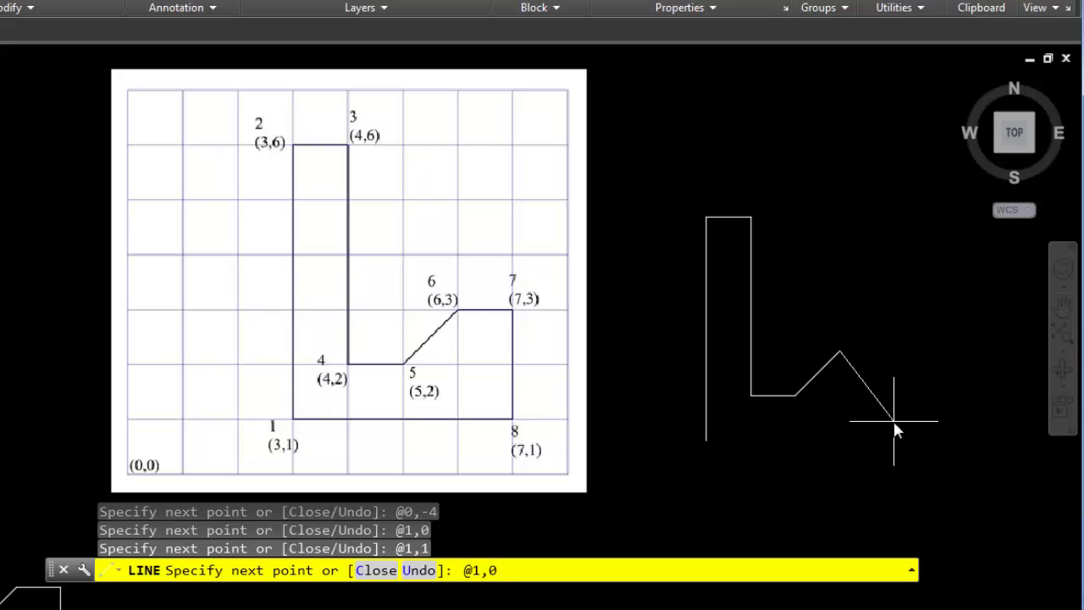
pyautogui.press('Return')
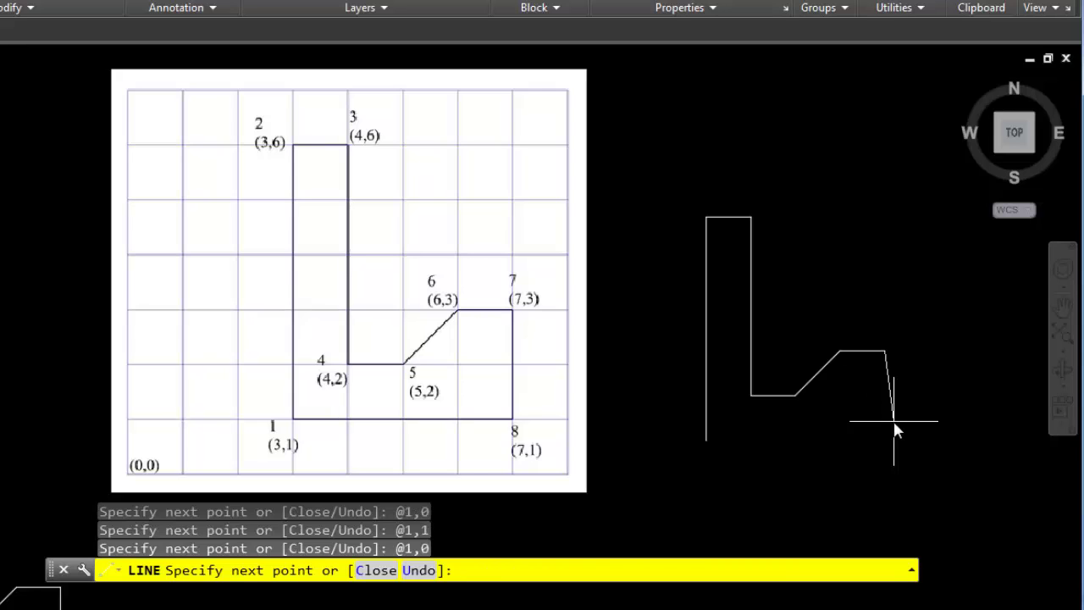
pyautogui.write('@0')
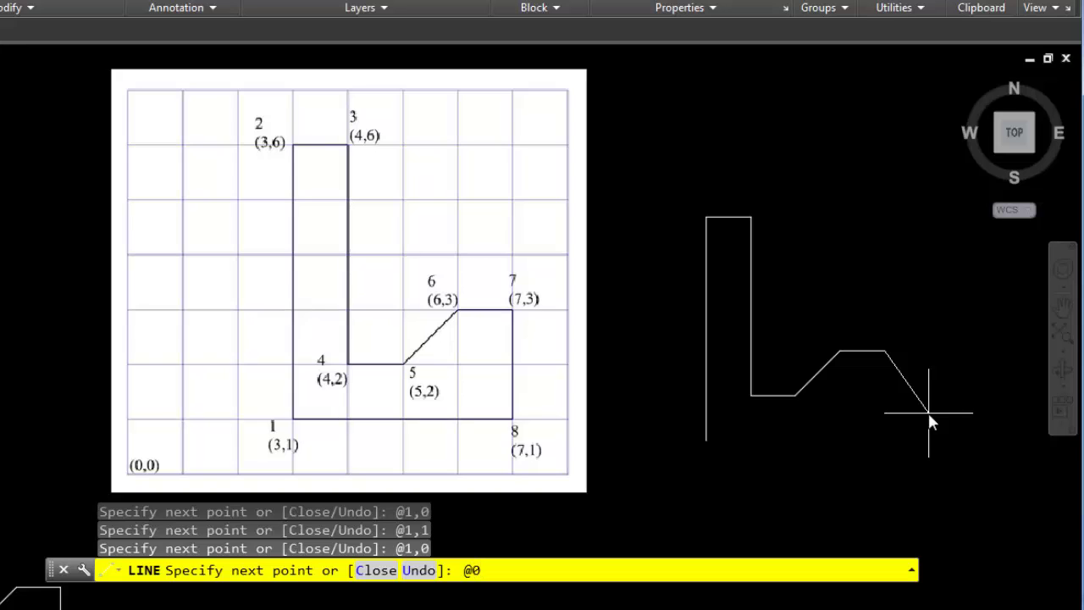
pyautogui.write(',-2')
pyautogui.press('Return')
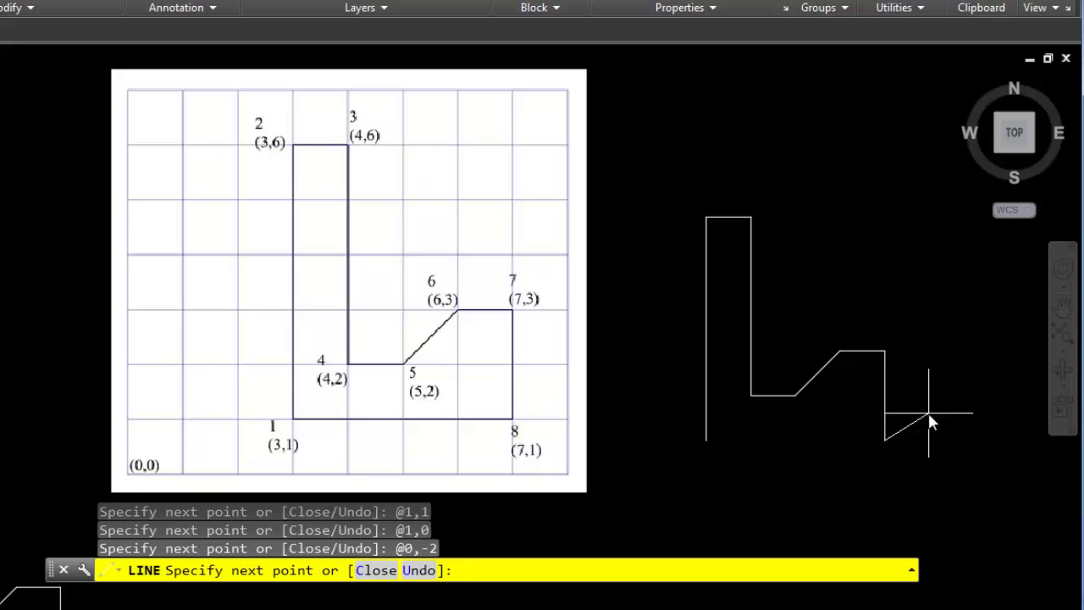
pyautogui.write('@-4,0')
pyautogui.press('Return')
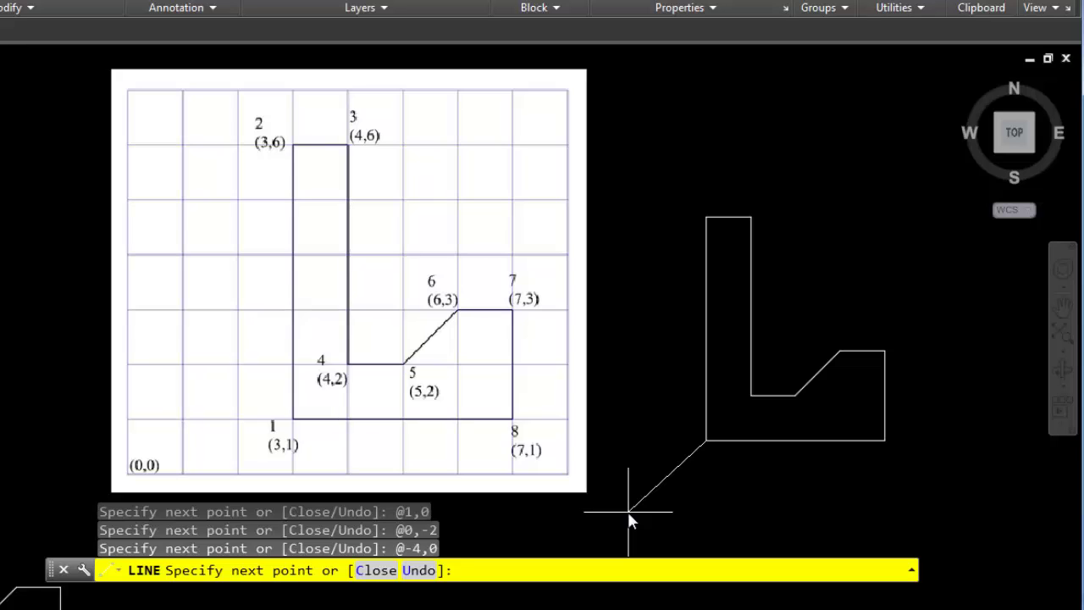
pyautogui.press('Escape')
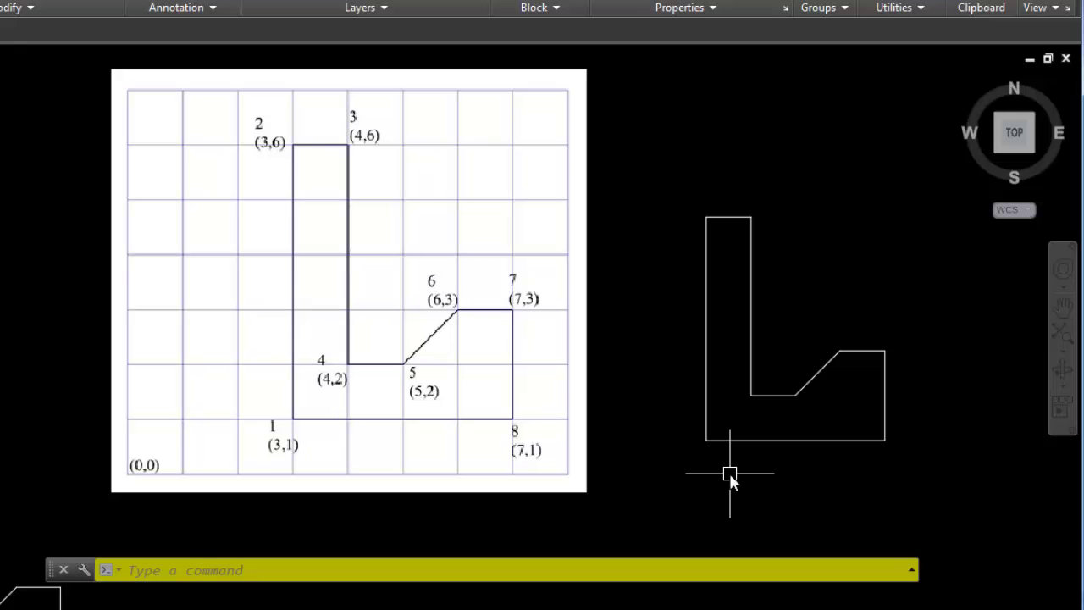
# Pan and zoom to frame the 15° angle chart beside the second outline
pyautogui.moveTo(881, 500); pyautogui.dragTo(546, 487, button='middle')
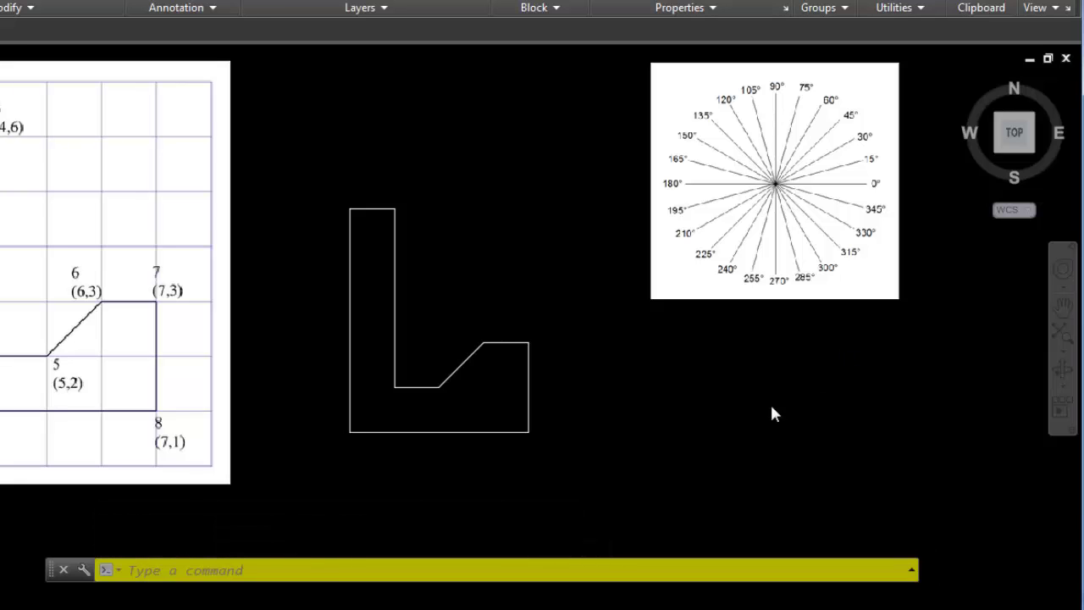
pyautogui.moveTo(761, 393); pyautogui.dragTo(676, 464, button='middle')
pyautogui.scroll(2, 679, 430)
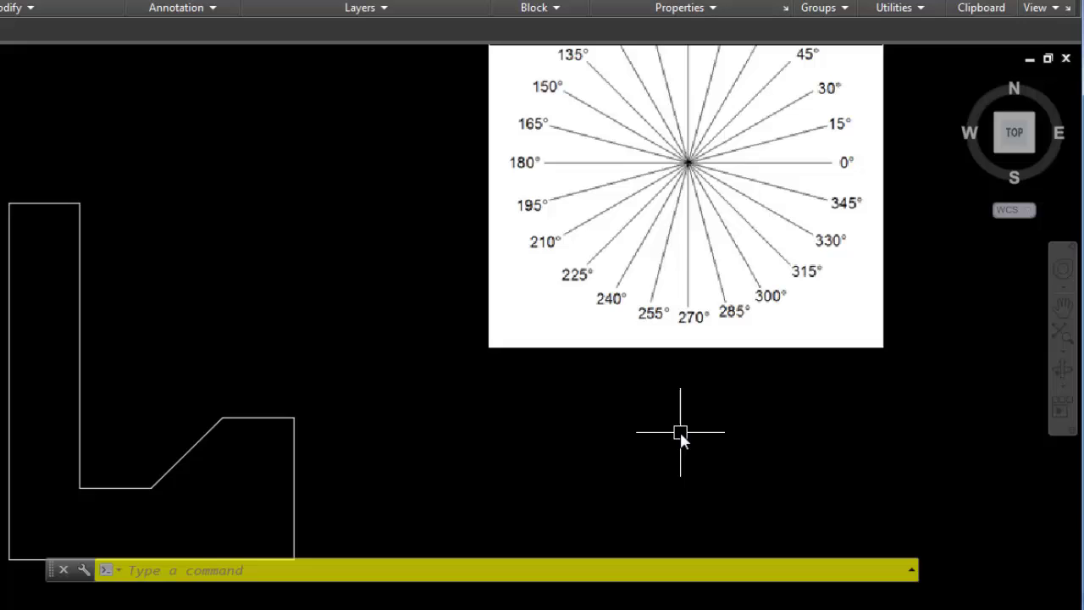
pyautogui.moveTo(688, 415); pyautogui.dragTo(624, 513, button='middle')
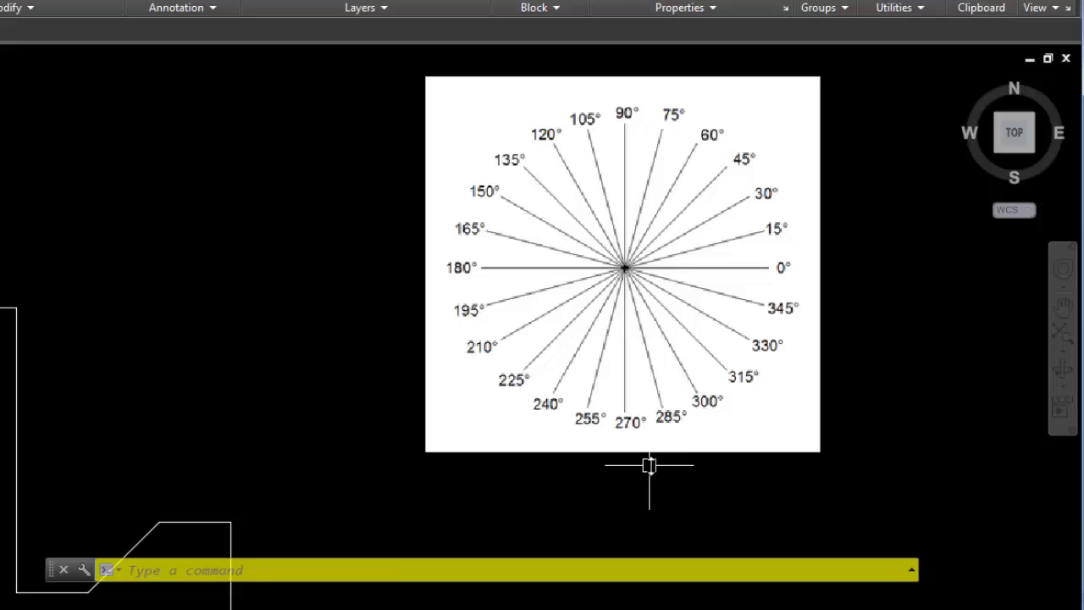
pyautogui.scroll(-1, 650, 466)
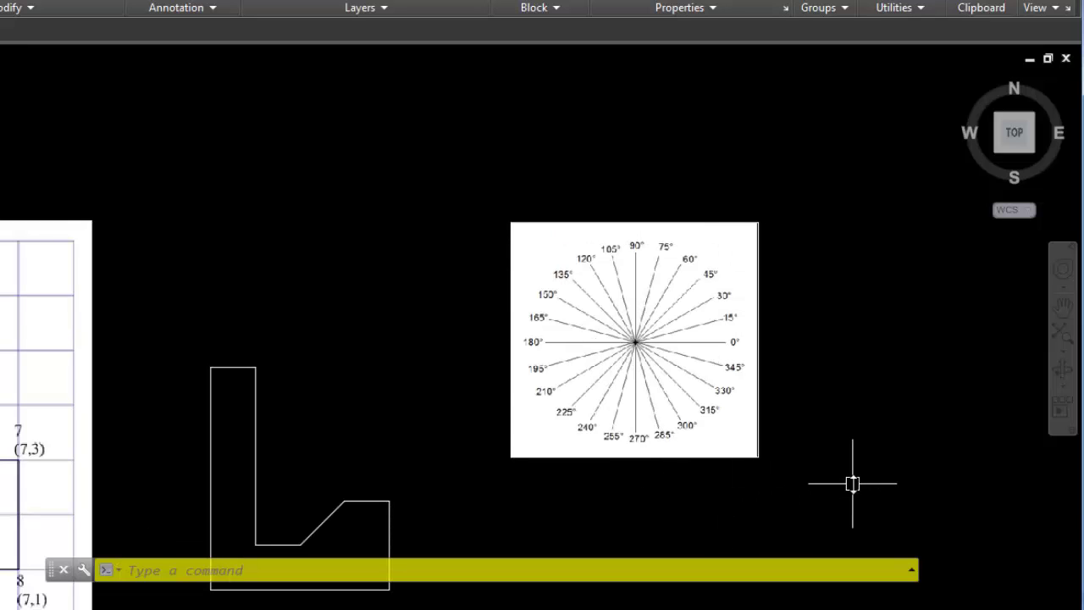
pyautogui.moveTo(858, 475)
pyautogui.mouseDown(button='middle')
pyautogui.moveTo(845, 475)
pyautogui.moveTo(841, 457)
pyautogui.mouseUp(button='middle')
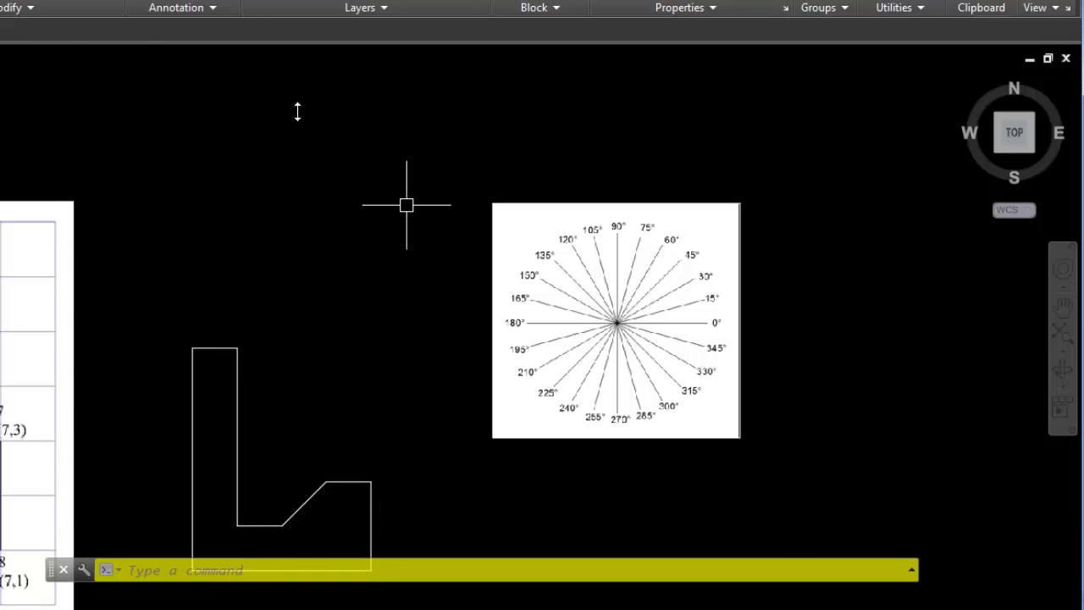
# Start a line right of the angle chart and draw the left side @5<90
pyautogui.write('l')
pyautogui.press('Return')
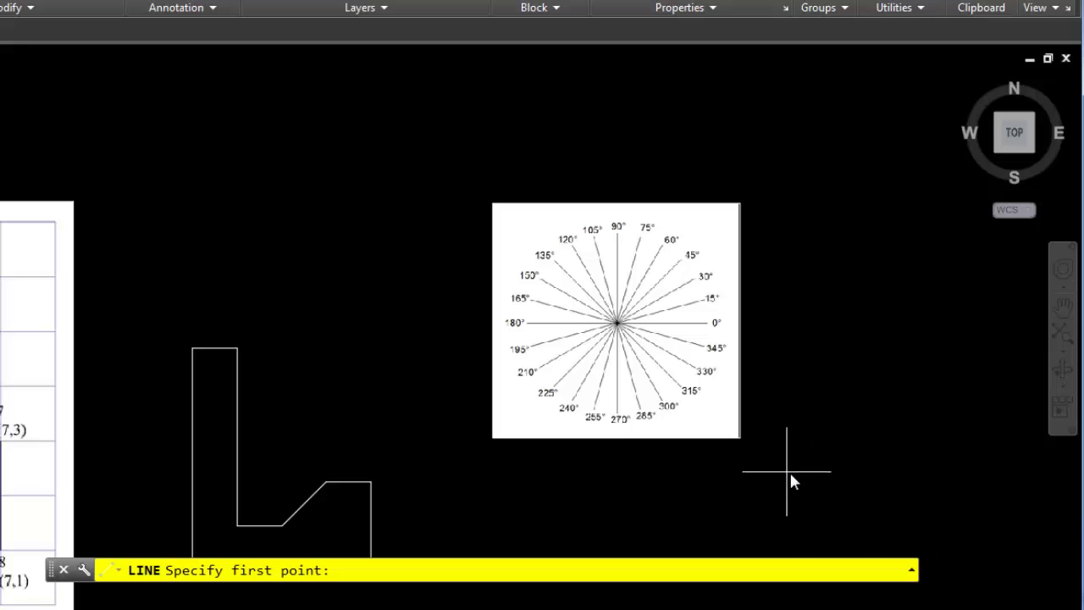
pyautogui.click(807, 472)
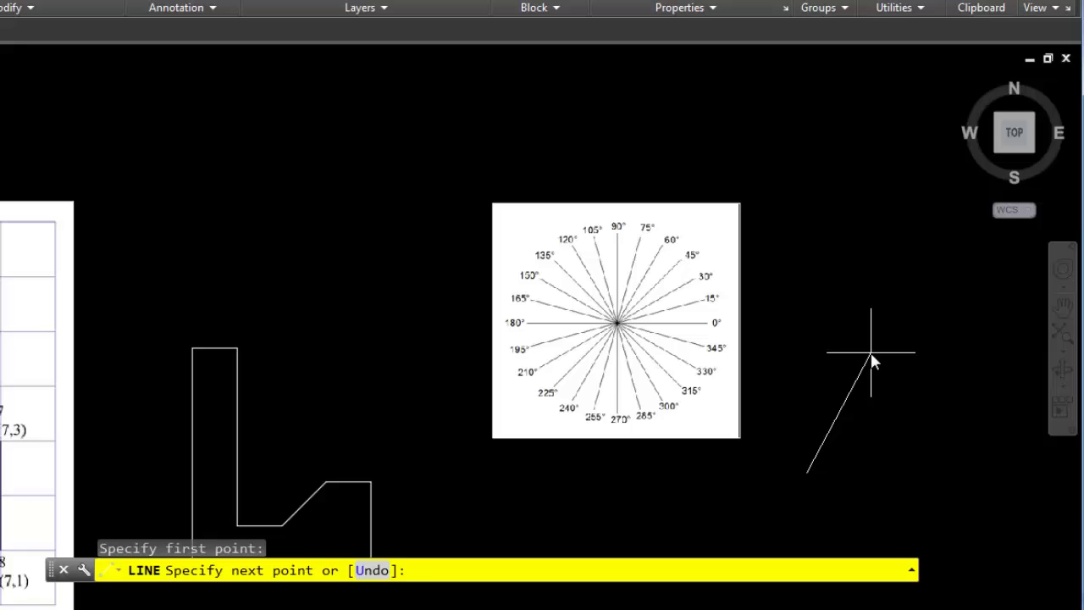
pyautogui.write('@5')
pyautogui.write('<90')
pyautogui.press('Return')
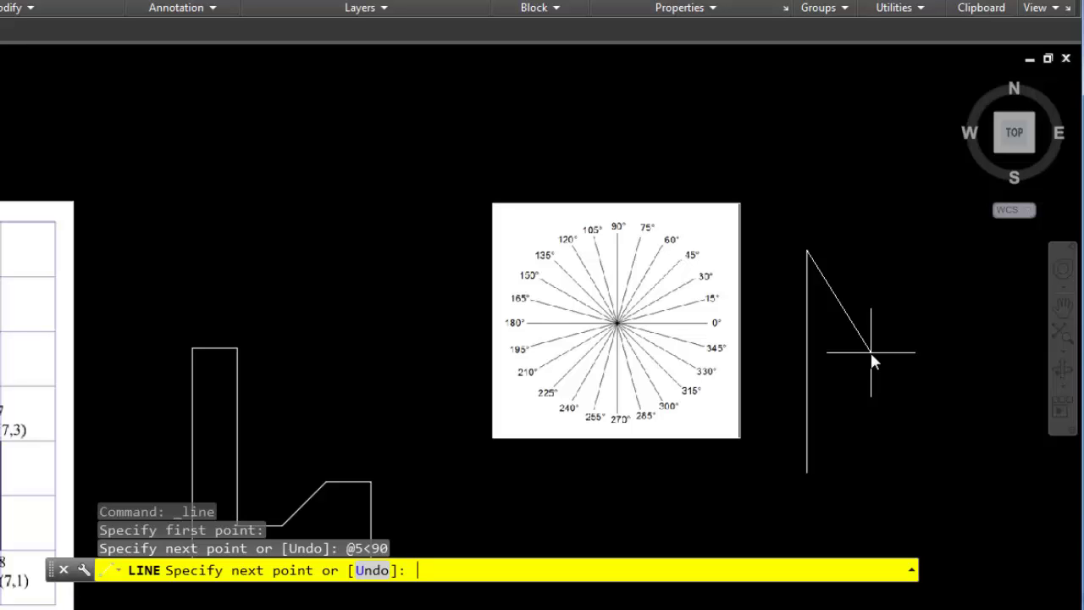
# Add polar segments @1<0, @4<270 and @1<0
pyautogui.write('@1<0')
pyautogui.press('Return')
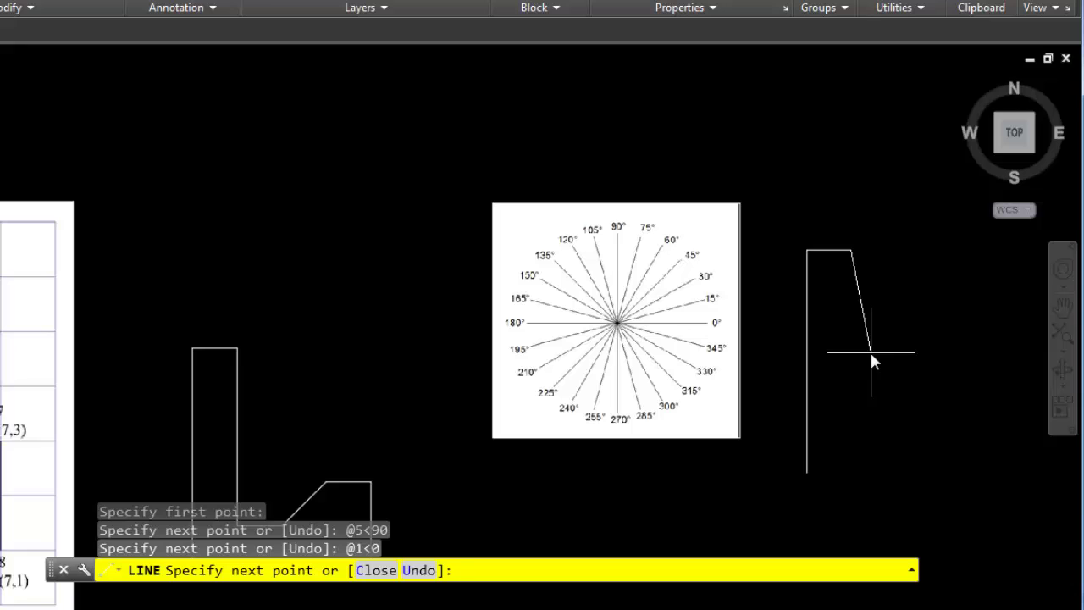
pyautogui.write('@4<270')
pyautogui.press('Return')
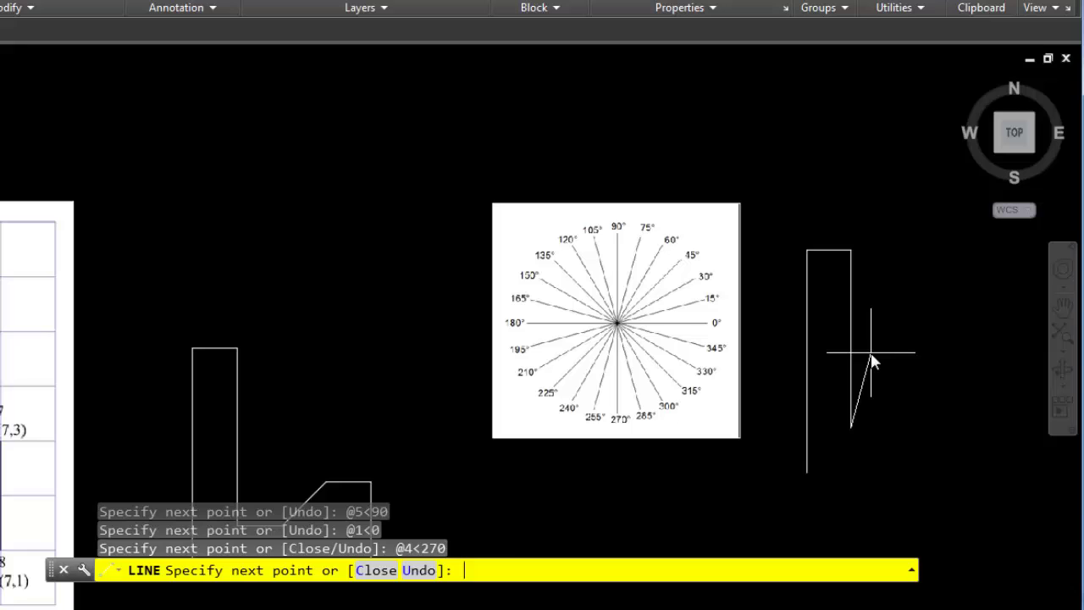
pyautogui.write('@1<0')
pyautogui.press('Return')
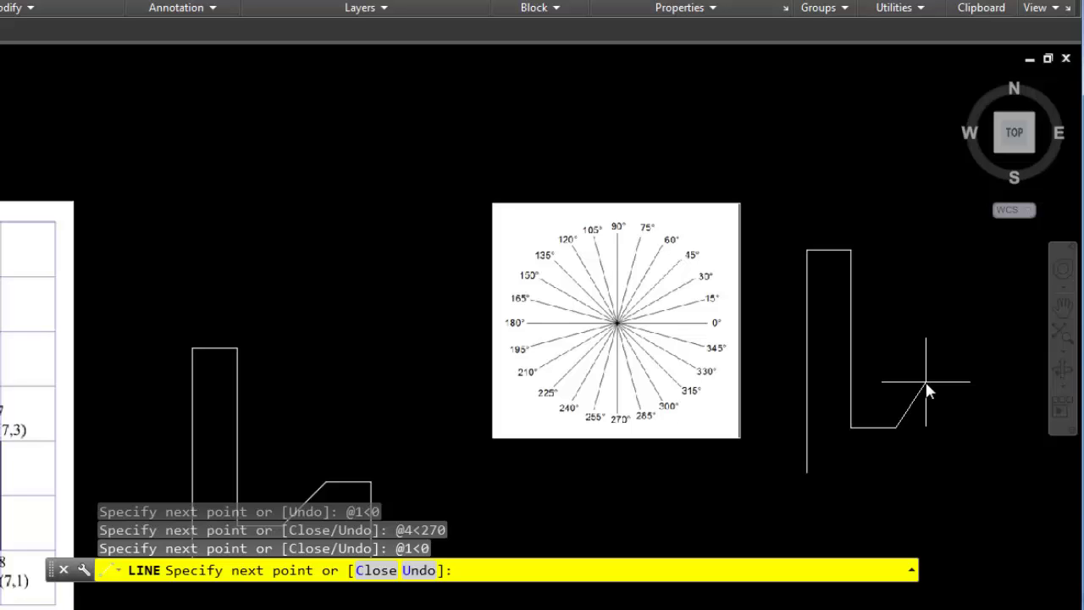
# Add the @1,1 notch, then @1<0, @2<-90 and @4<180 to close the third outline
pyautogui.write('@1,1')
pyautogui.press('Return')
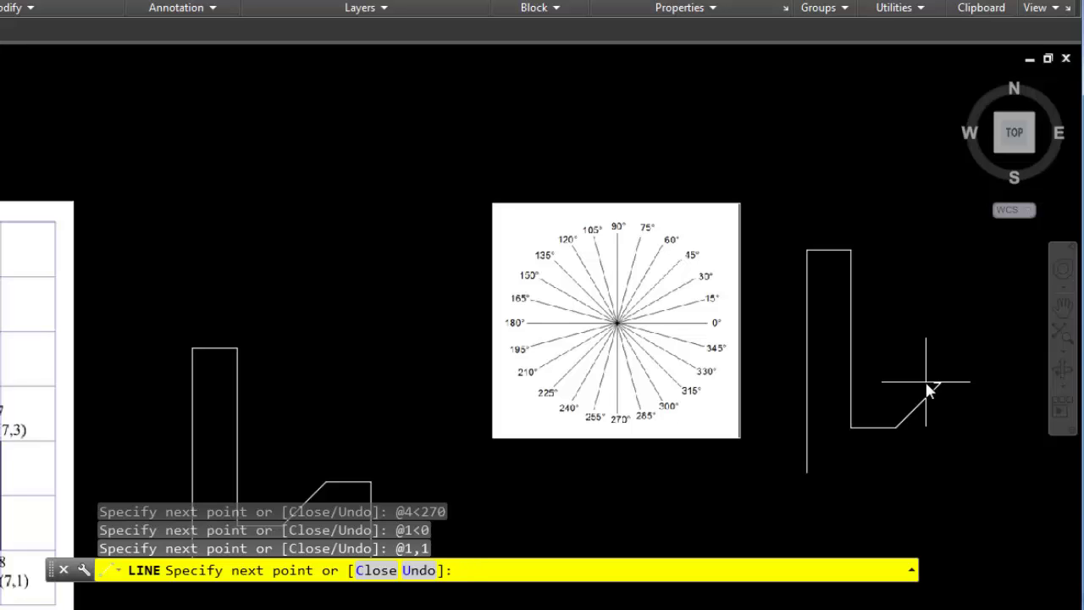
pyautogui.write('@1<0')
pyautogui.press('Return')
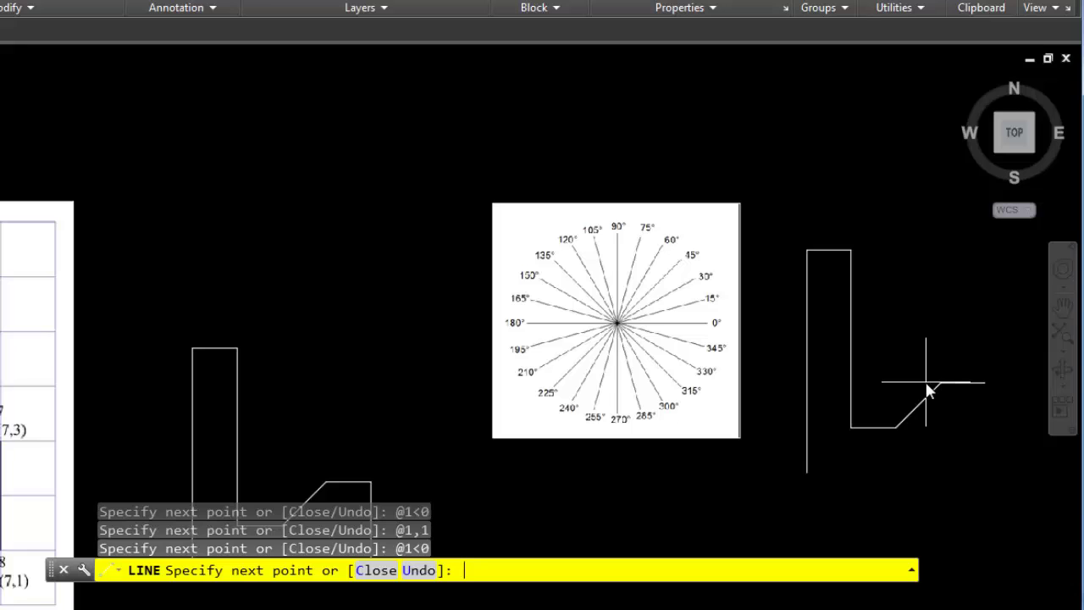
pyautogui.write('@2<-90')
pyautogui.press('Return')
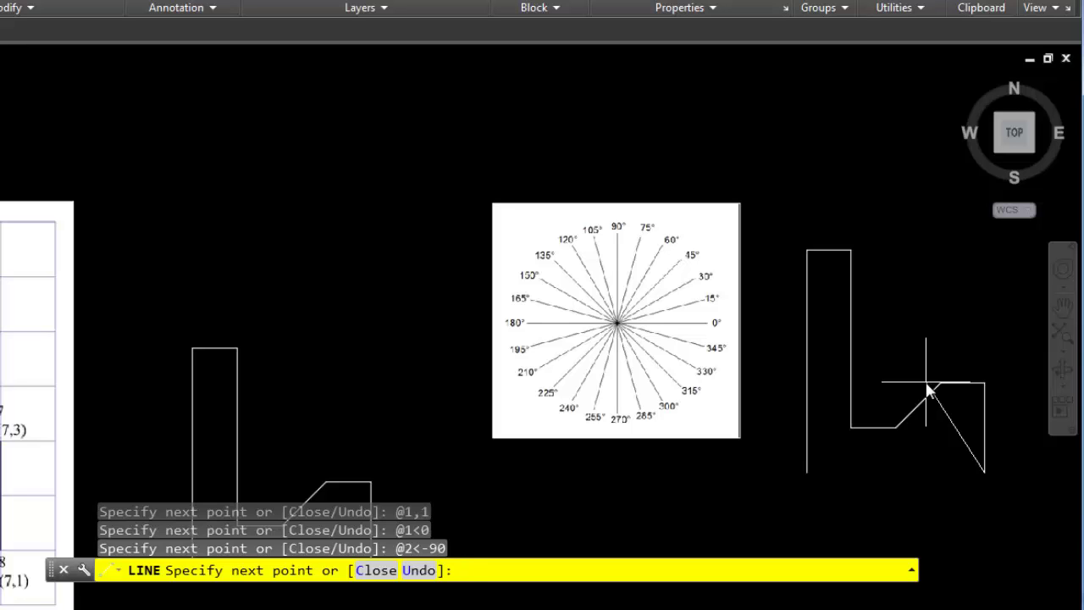
pyautogui.write('@4<180')
pyautogui.press('Return')
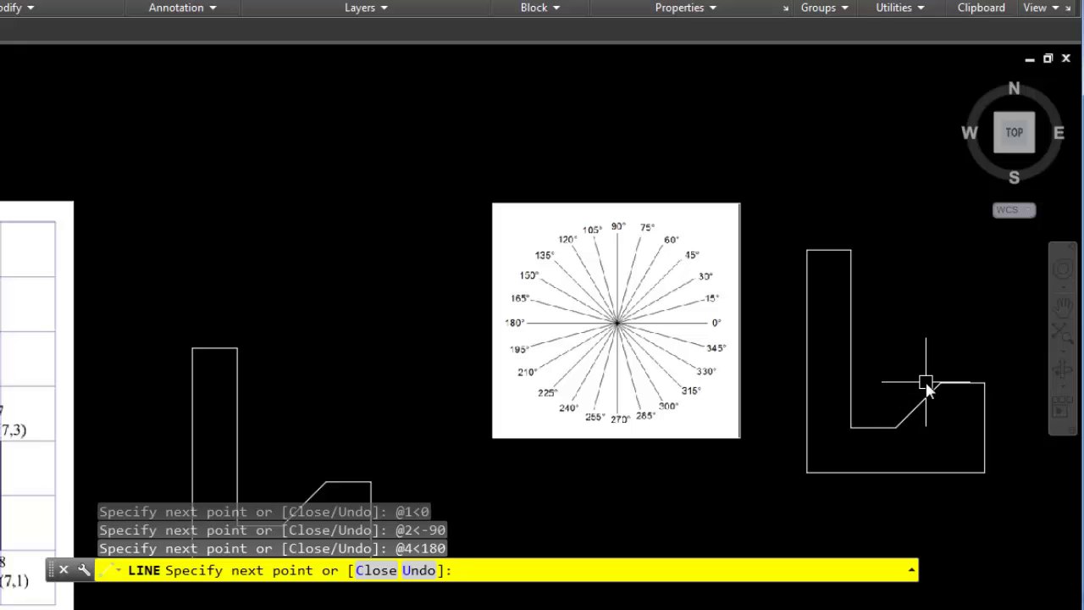
# End the line and zoom out to show all three outlines with both reference images
pyautogui.press('Return')
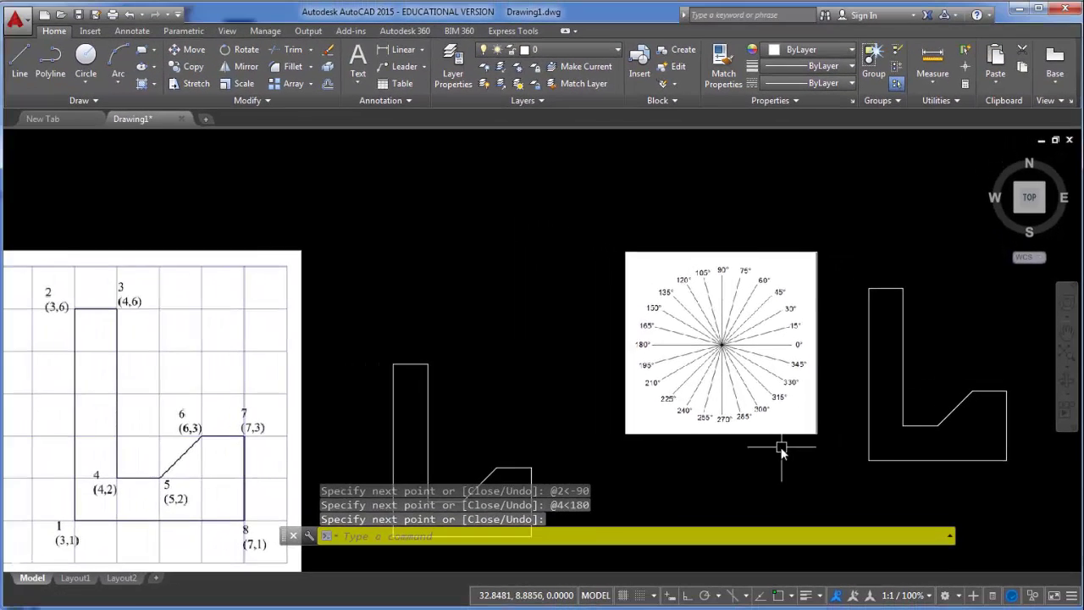
pyautogui.scroll(-1, 769, 451)
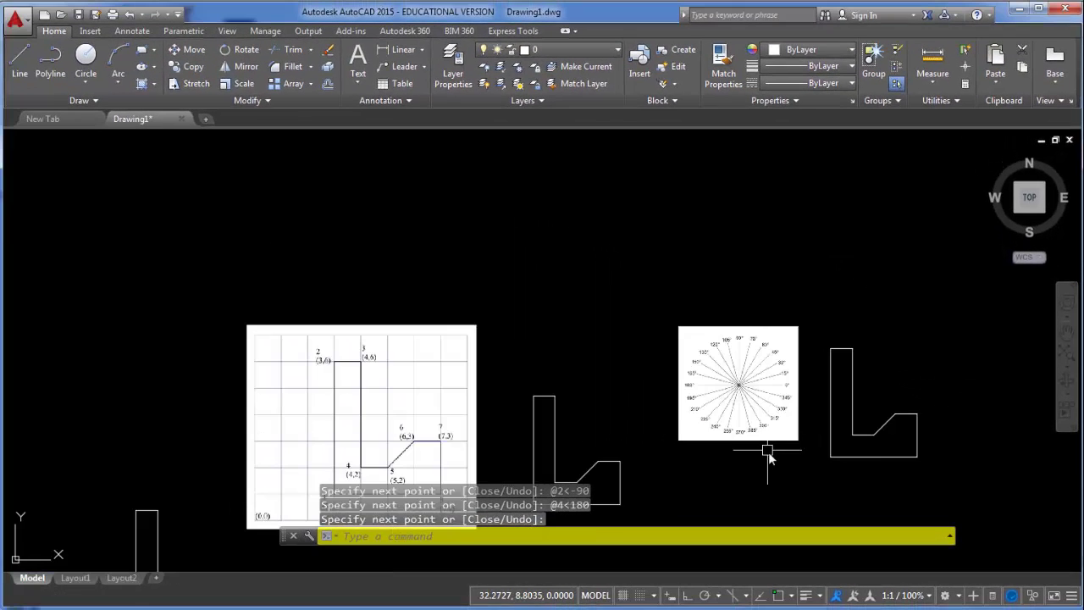
pyautogui.moveTo(768, 451); pyautogui.dragTo(769, 366, button='middle')
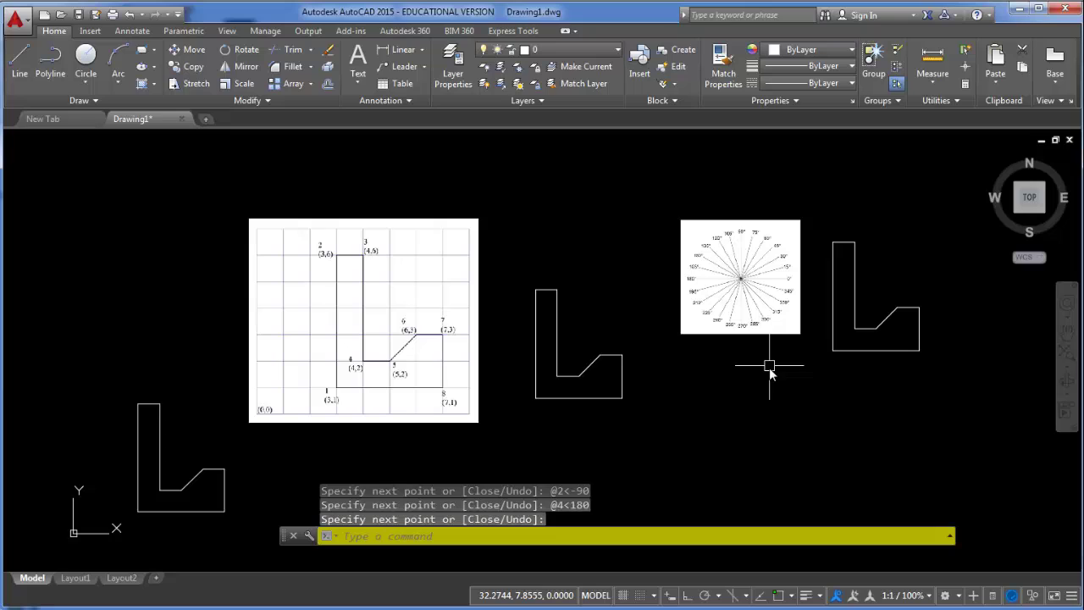